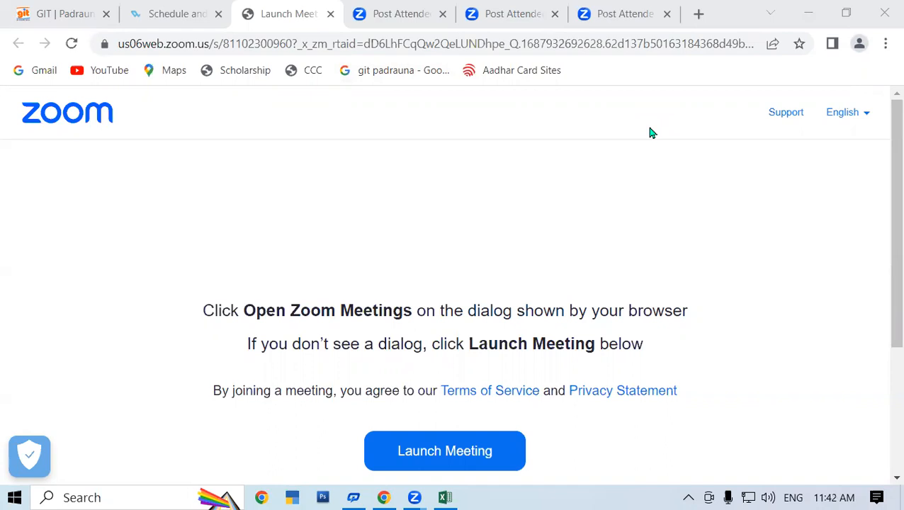
# Switch to the Excel workbook containing the car loan table and the monthly payment schedule.
pyautogui.click(447, 498)
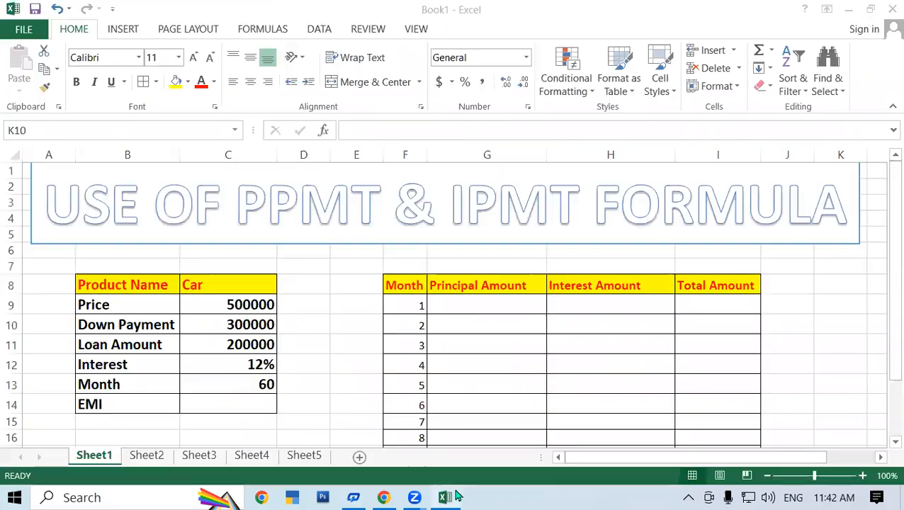
pyautogui.click(583, 321)
pyautogui.click(777, 306)
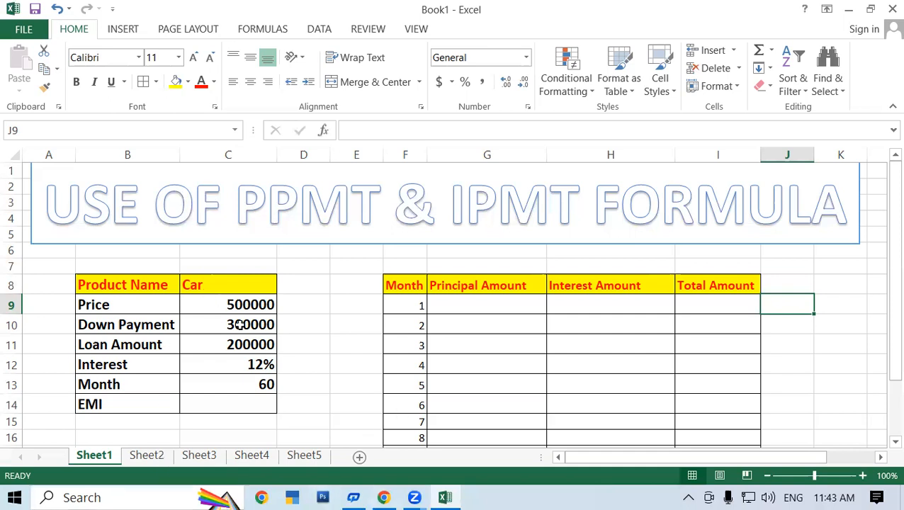
# Calculate the EMI in cell C14 with the formula =PMT(C12/12,C13,C11,1).
pyautogui.scroll(-1, 237, 323)
pyautogui.click(240, 362)
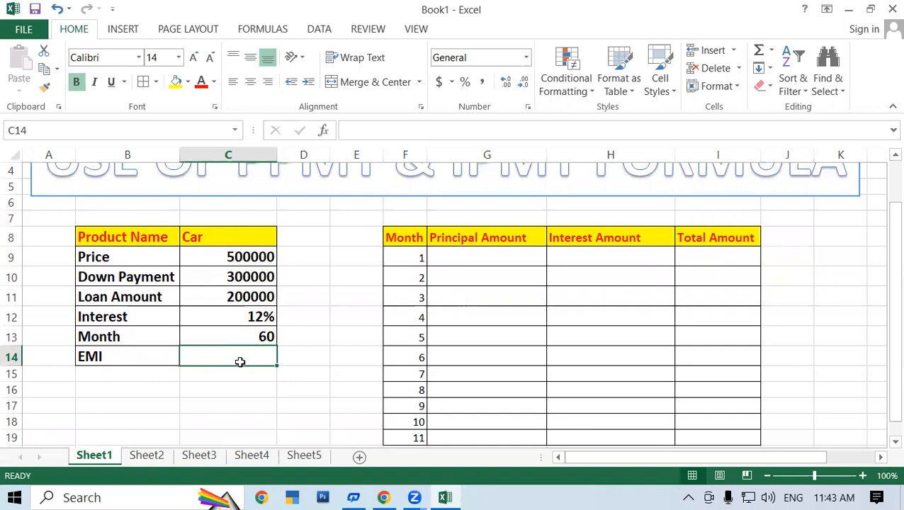
pyautogui.write('=')
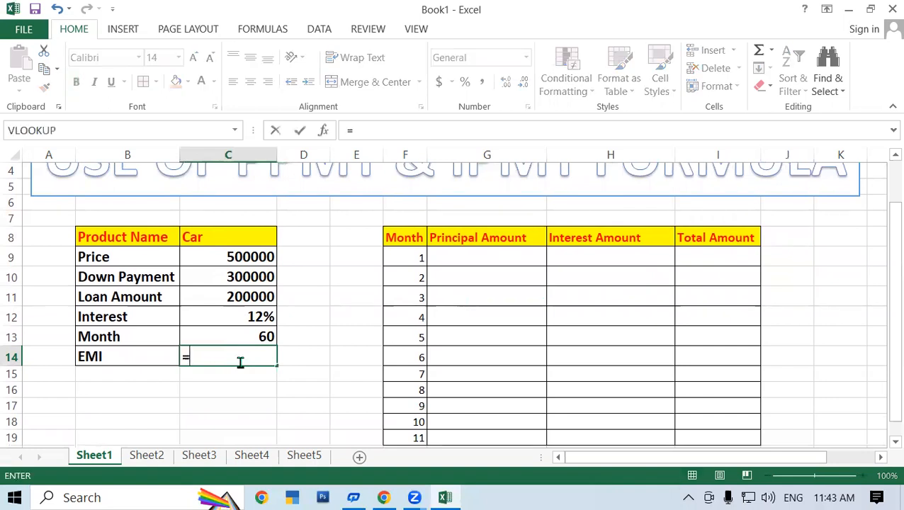
pyautogui.write('pmt(')
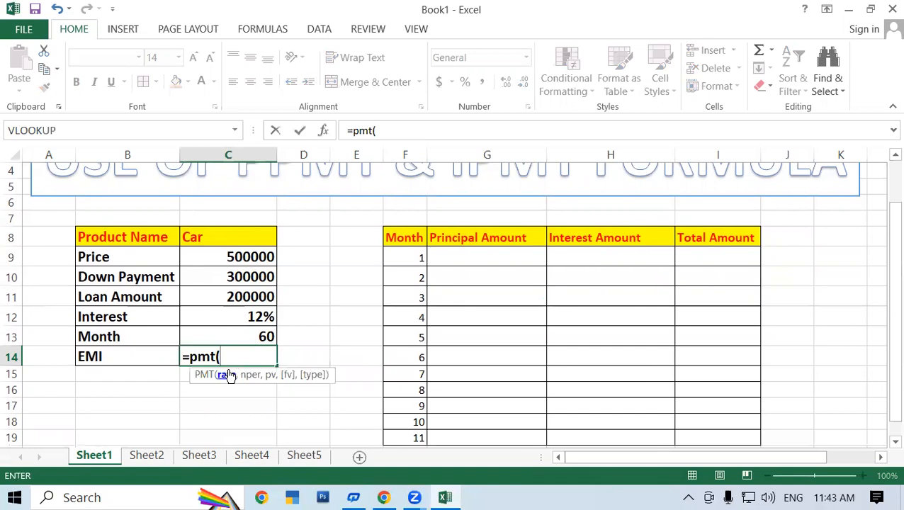
pyautogui.click(219, 324)
pyautogui.write('/12,')
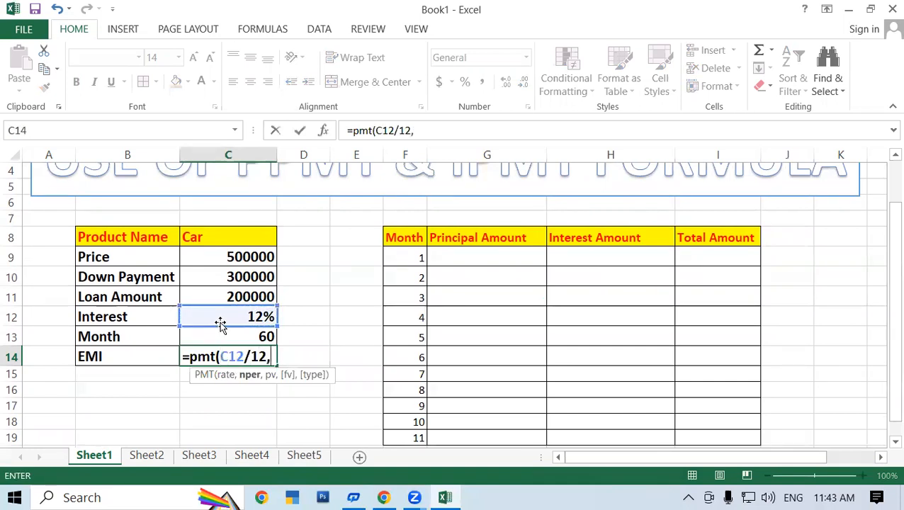
pyautogui.click(238, 337)
pyautogui.write(',')
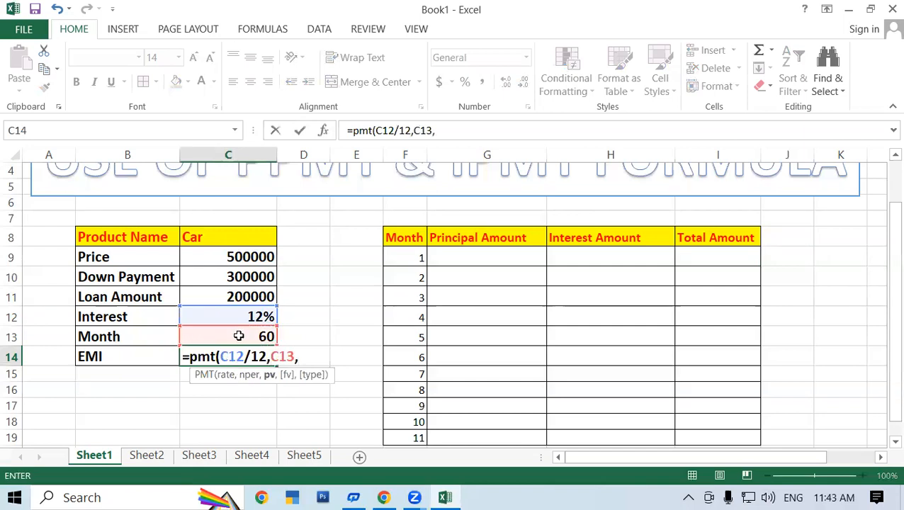
pyautogui.click(245, 292)
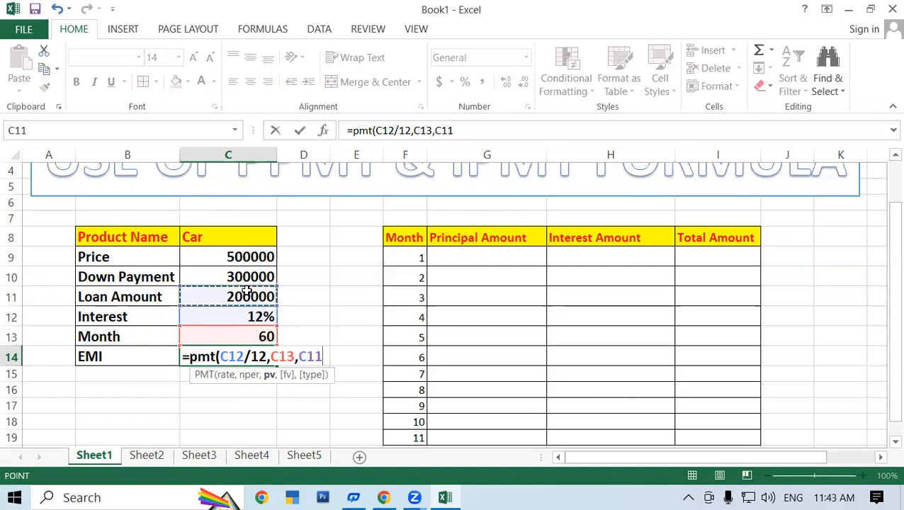
pyautogui.write(',')
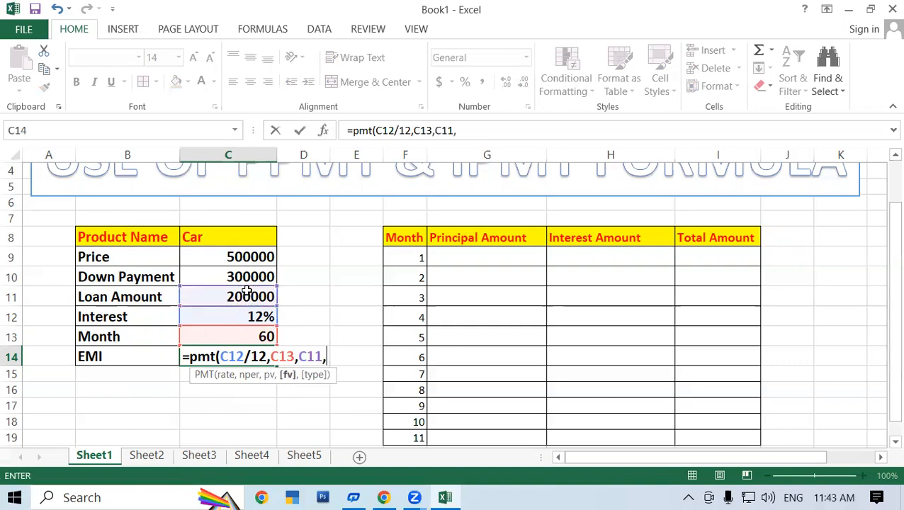
pyautogui.write('1)')
pyautogui.press('Return')
# Apply the comma number style to the EMI amount in C14.
pyautogui.click(216, 355)
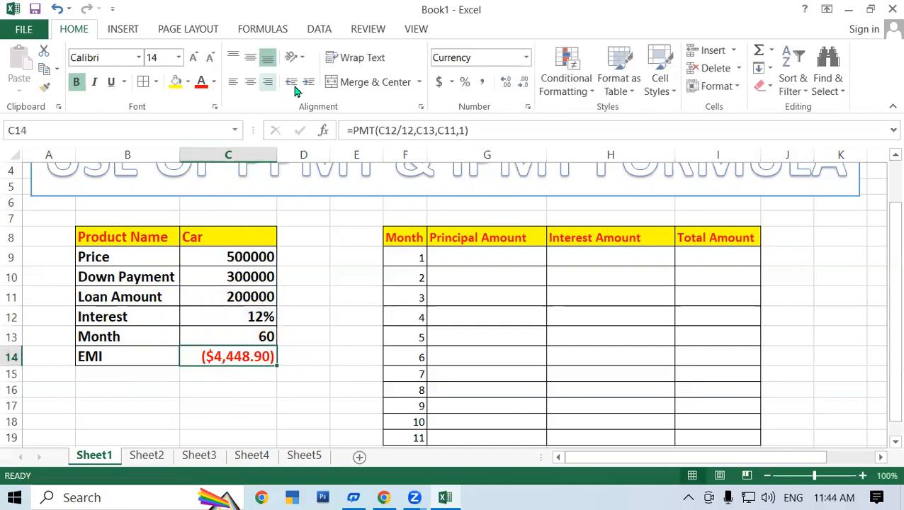
pyautogui.click(483, 82)
pyautogui.click(265, 381)
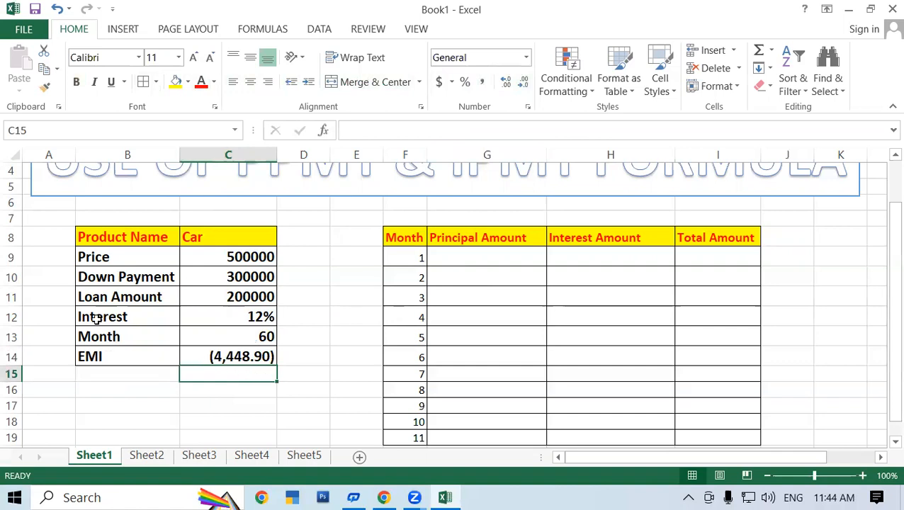
# Examine the car loan details, the schedule's month, principal, interest and total columns, and the PPMT and IPMT title.
pyautogui.click(288, 234)
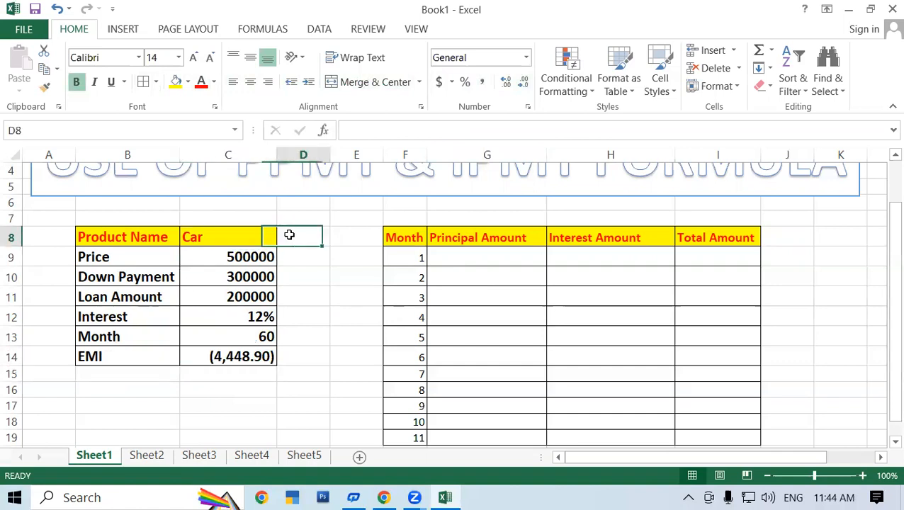
pyautogui.click(193, 376)
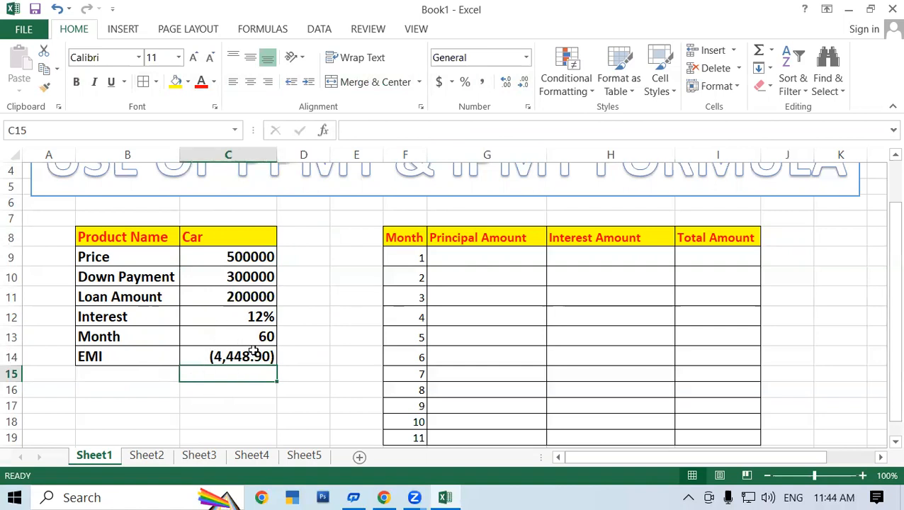
pyautogui.click(220, 357)
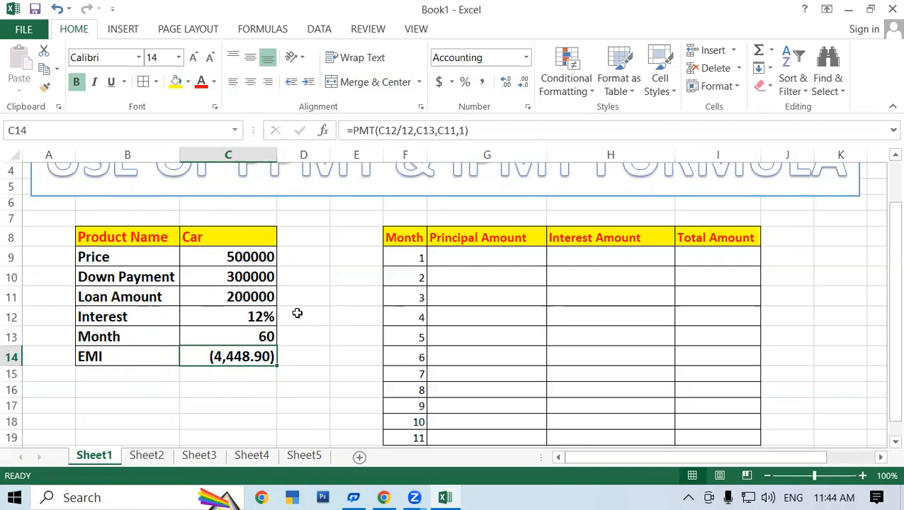
pyautogui.click(252, 337)
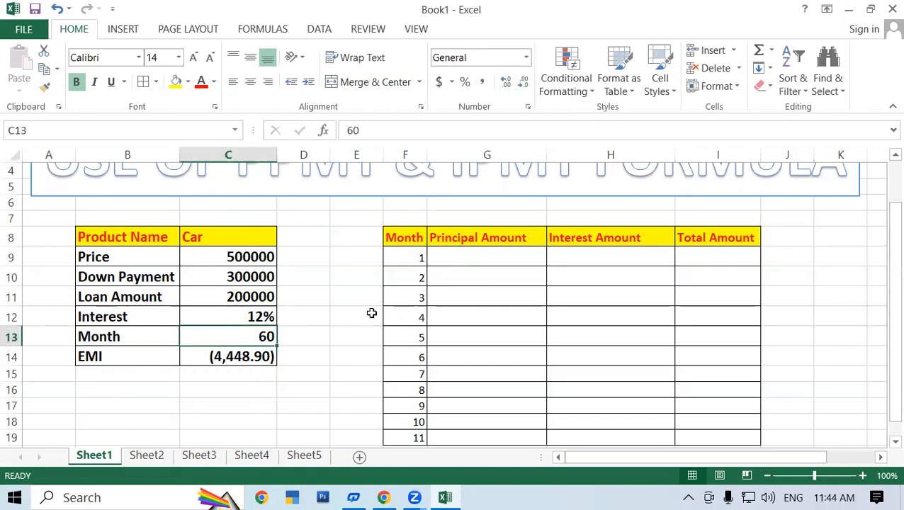
pyautogui.click(338, 272)
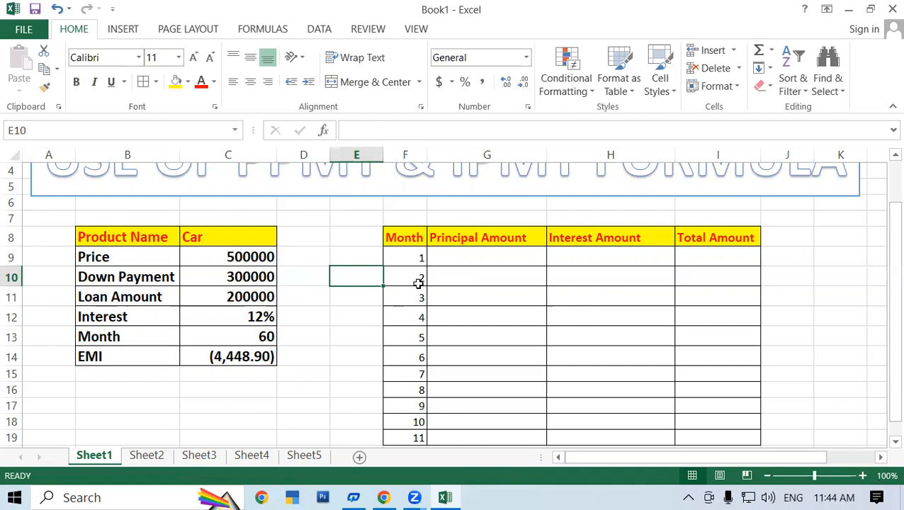
pyautogui.click(408, 257)
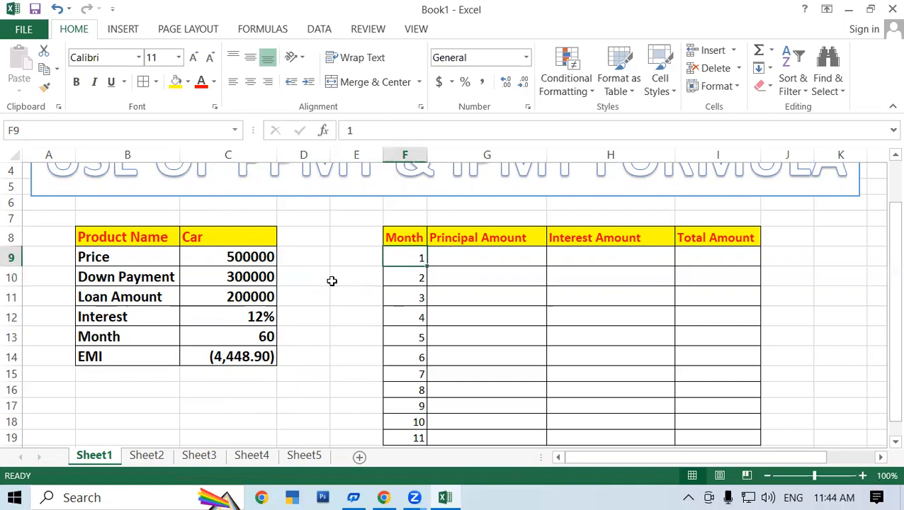
pyautogui.click(262, 296)
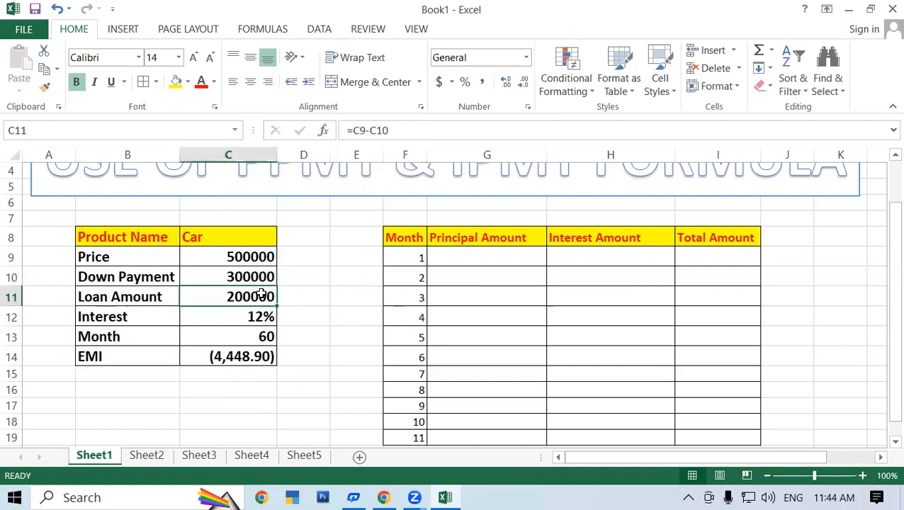
pyautogui.click(495, 249)
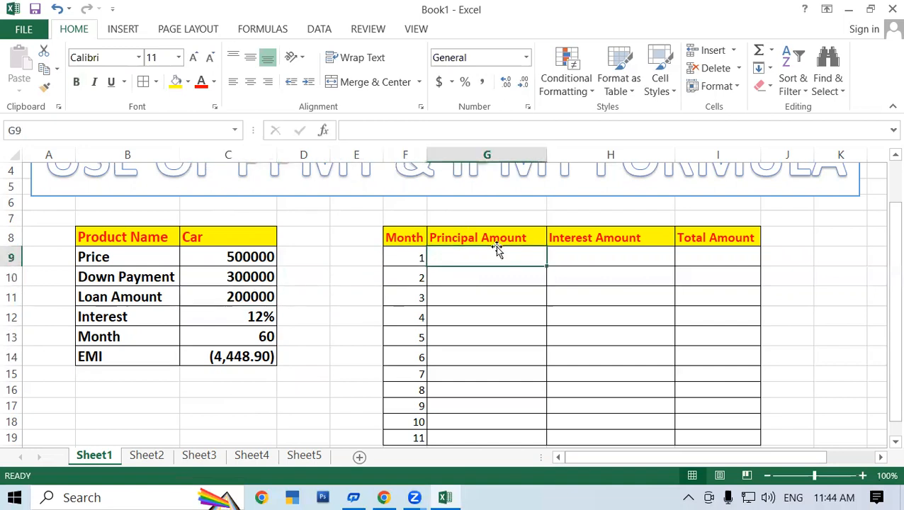
pyautogui.click(645, 262)
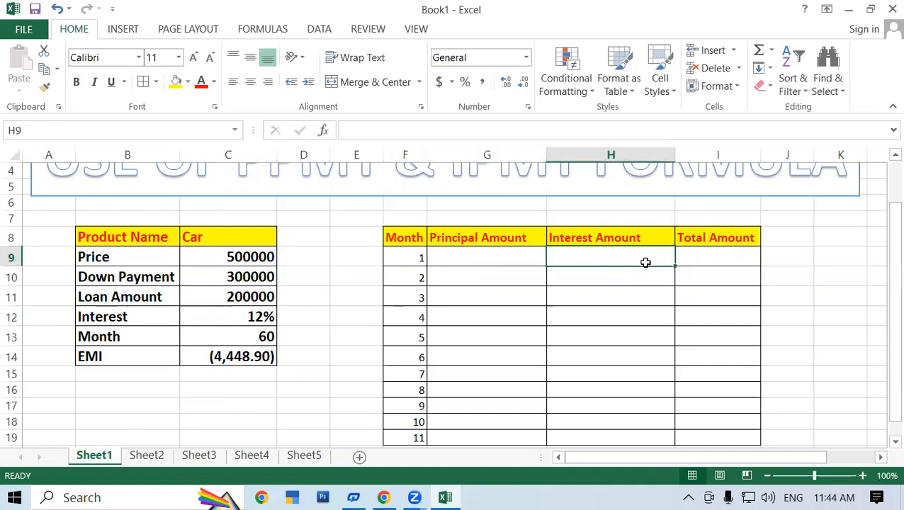
pyautogui.click(402, 279)
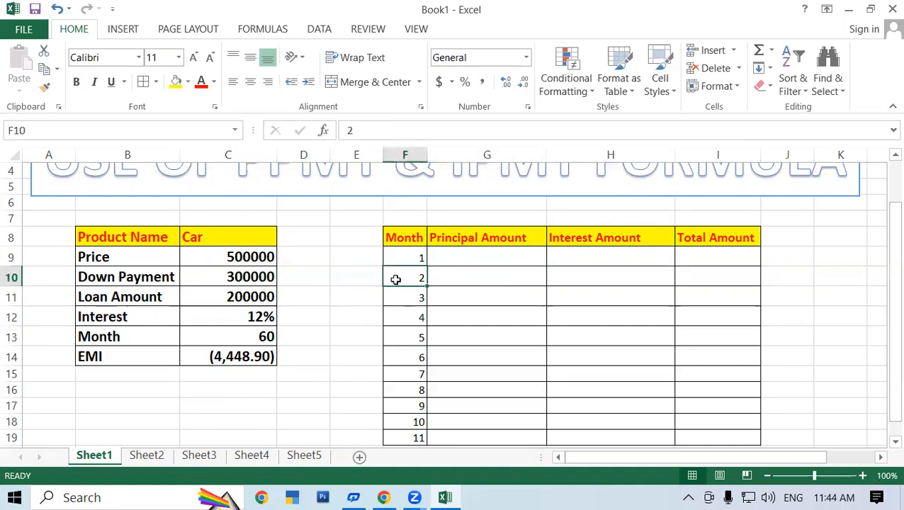
pyautogui.click(243, 296)
pyautogui.click(480, 290)
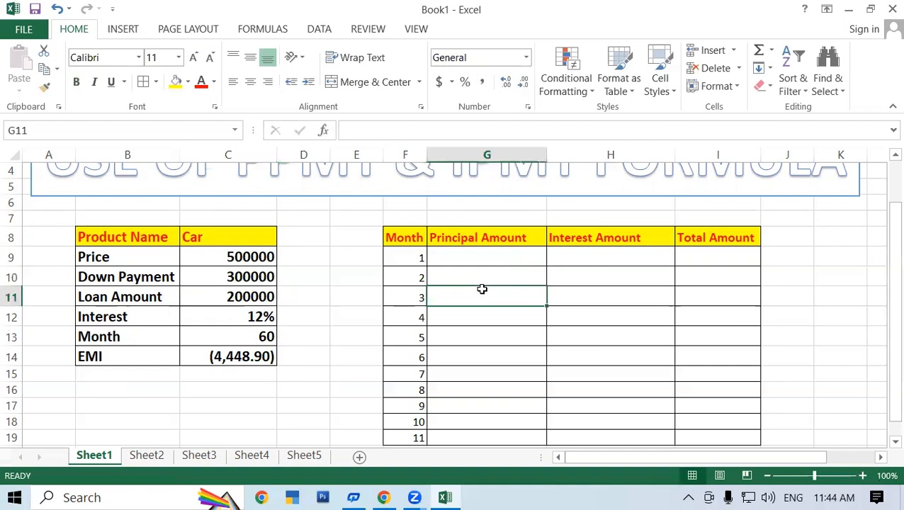
pyautogui.click(567, 274)
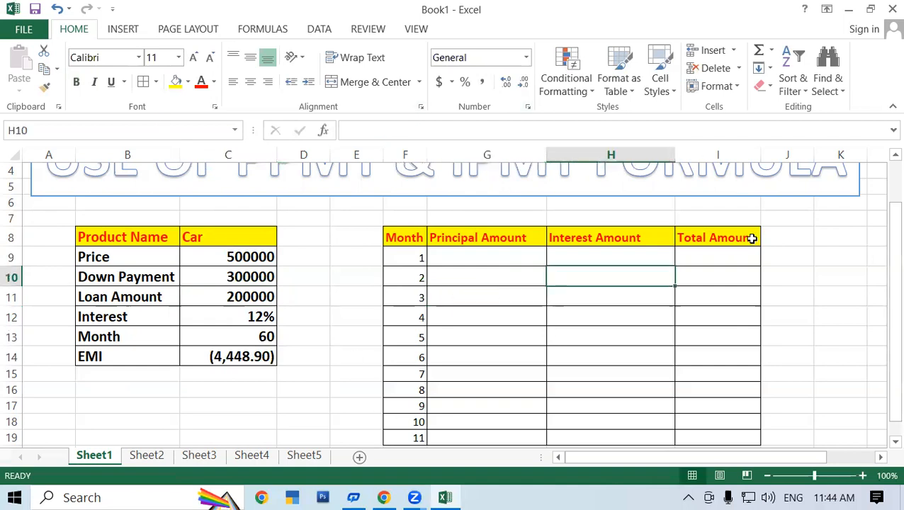
pyautogui.click(730, 276)
pyautogui.scroll(1, 678, 325)
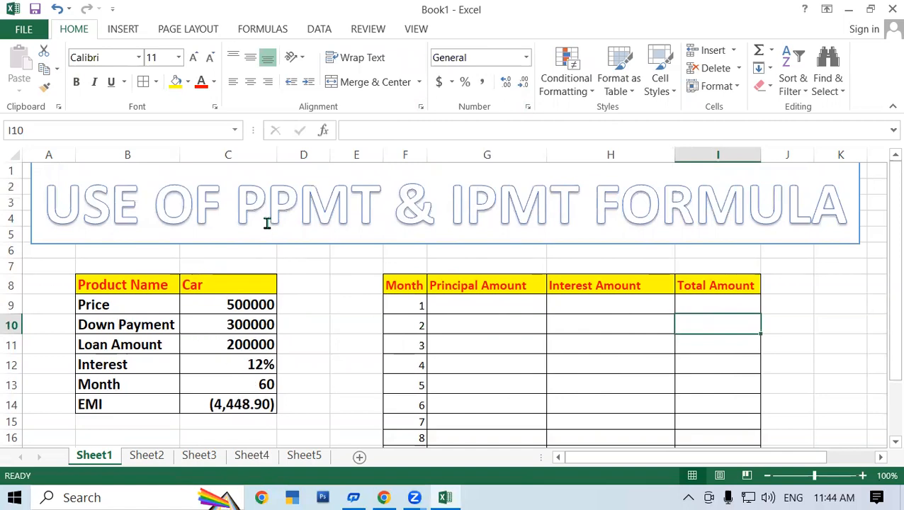
pyautogui.moveTo(242, 197); pyautogui.dragTo(381, 198)
pyautogui.click(383, 199)
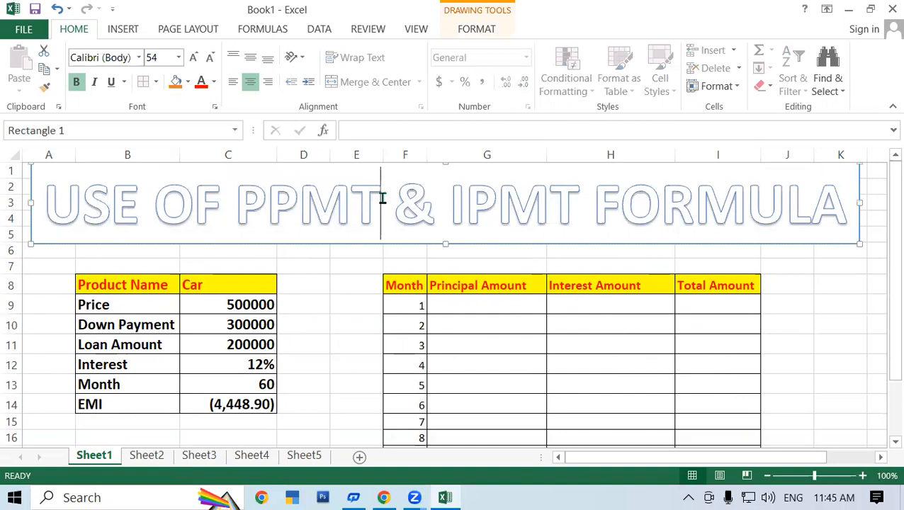
pyautogui.click(491, 315)
pyautogui.click(617, 298)
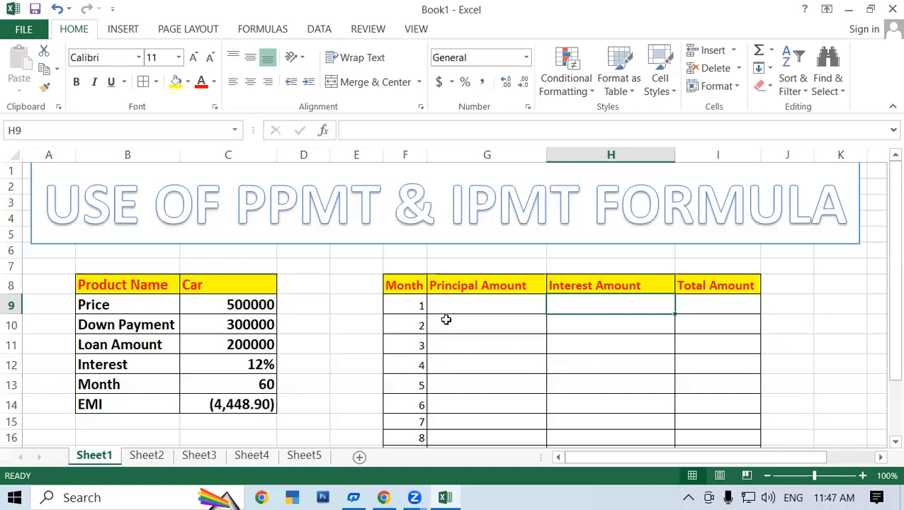
# Start a PPMT formula in G9 with the absolute monthly rate $C$12/12 and month cell F9 as the period.
pyautogui.click(462, 304)
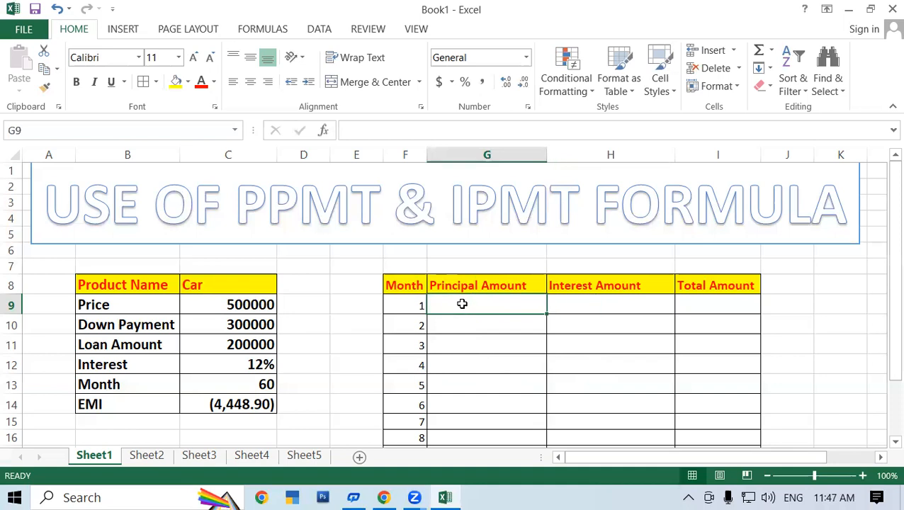
pyautogui.write('=')
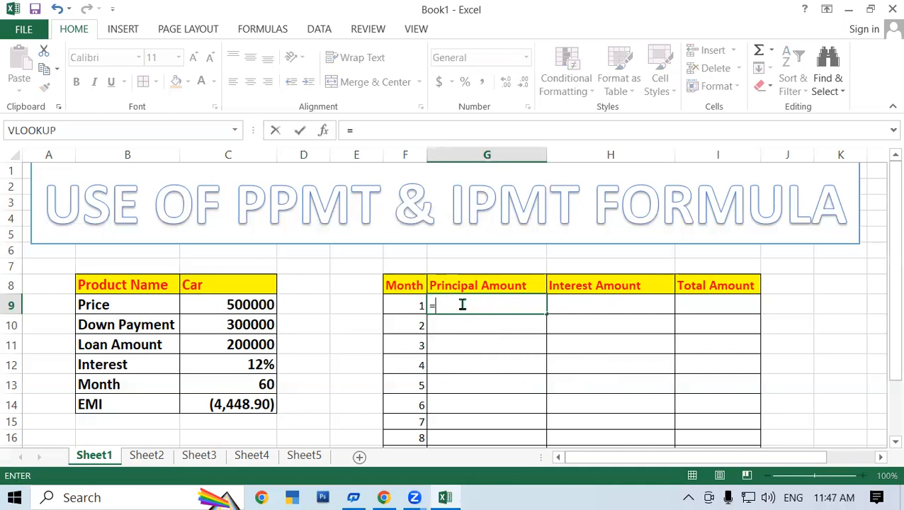
pyautogui.write('p')
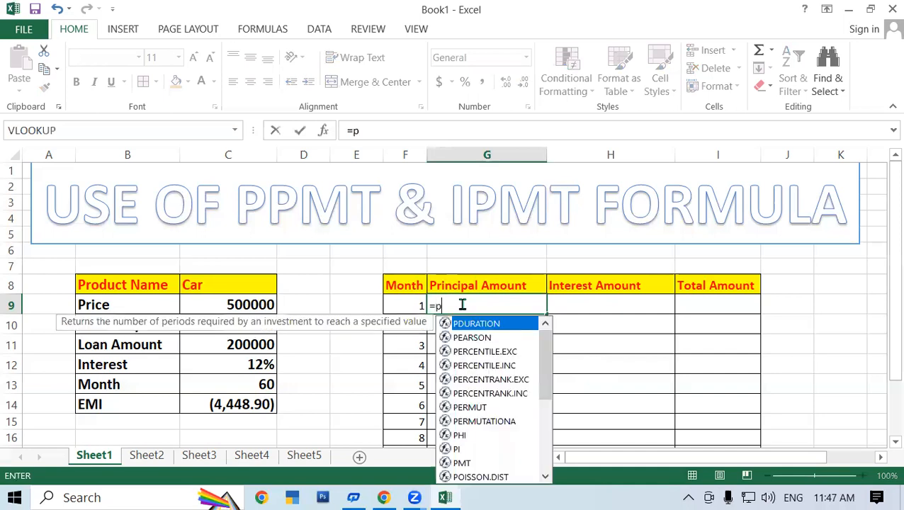
pyautogui.write('pmt')
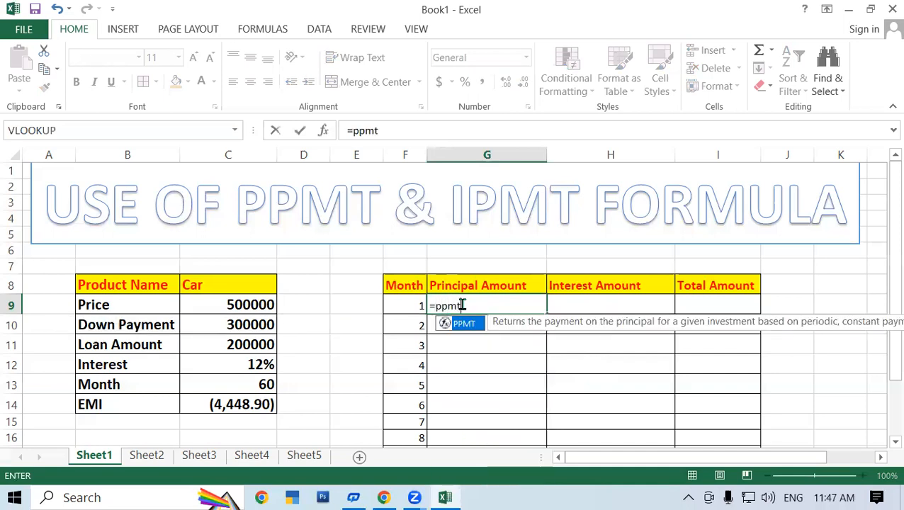
pyautogui.write('(')
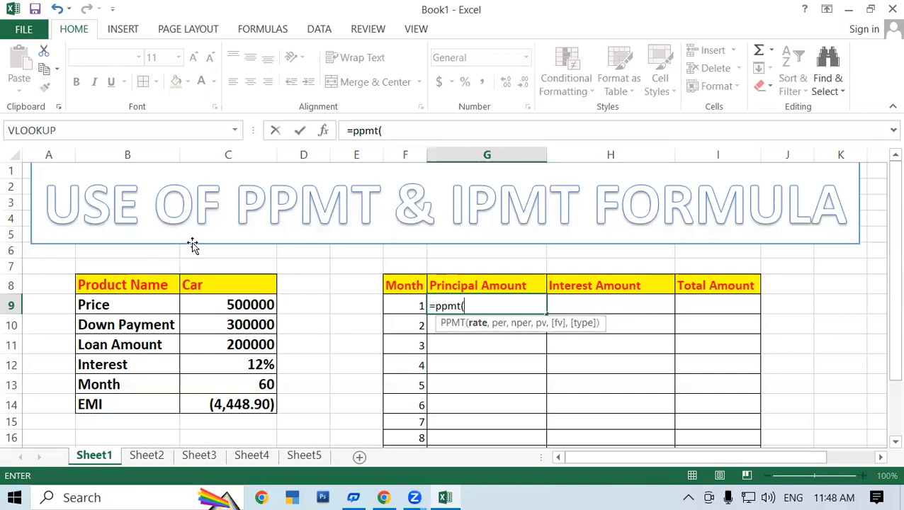
pyautogui.click(257, 361)
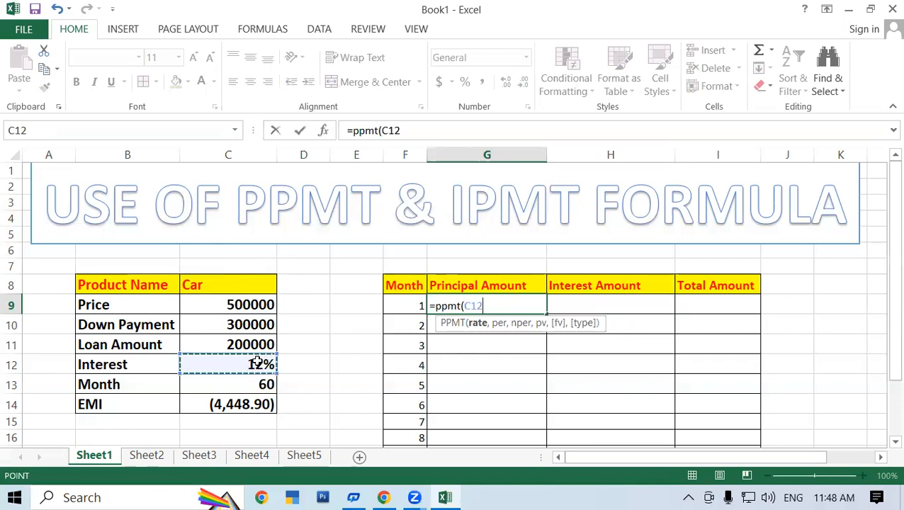
pyautogui.press('F4')
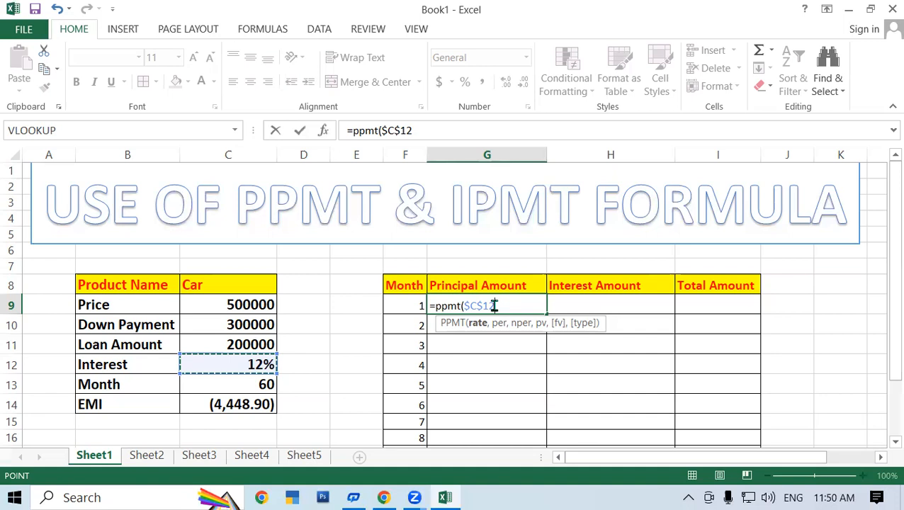
pyautogui.write('/12')
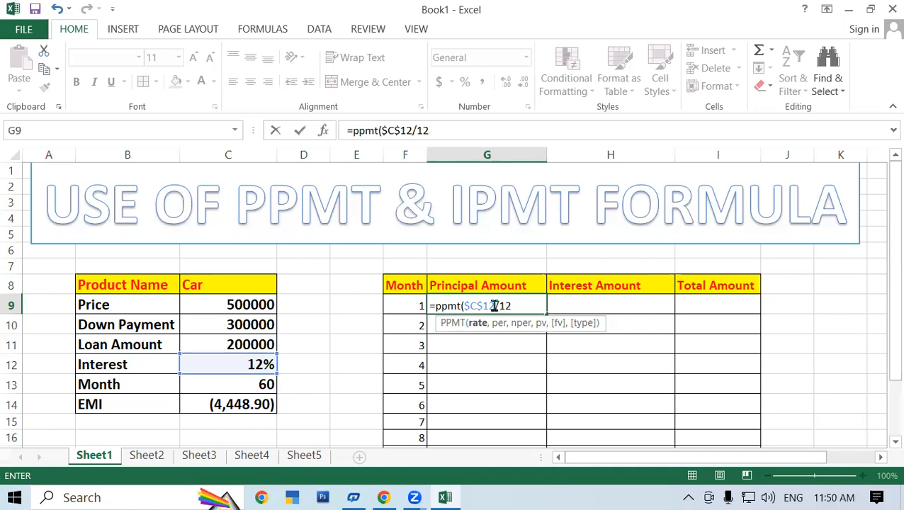
pyautogui.write(',')
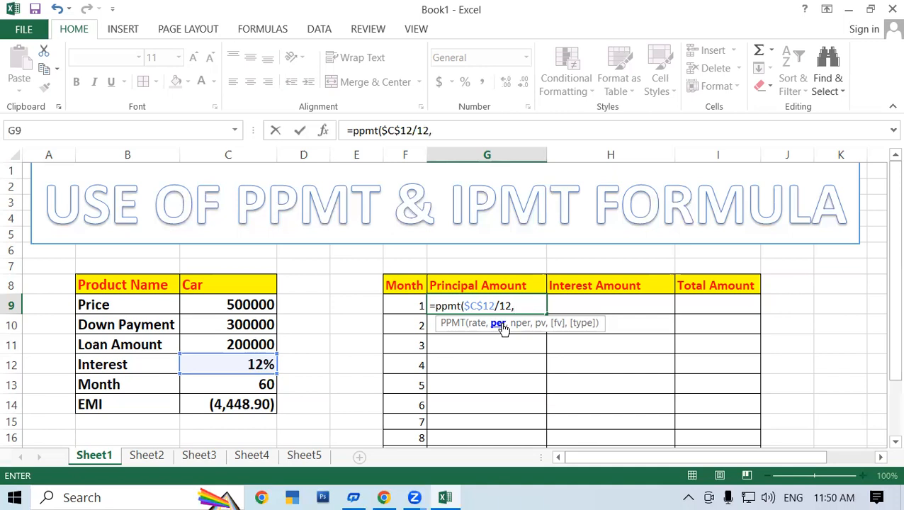
pyautogui.click(409, 304)
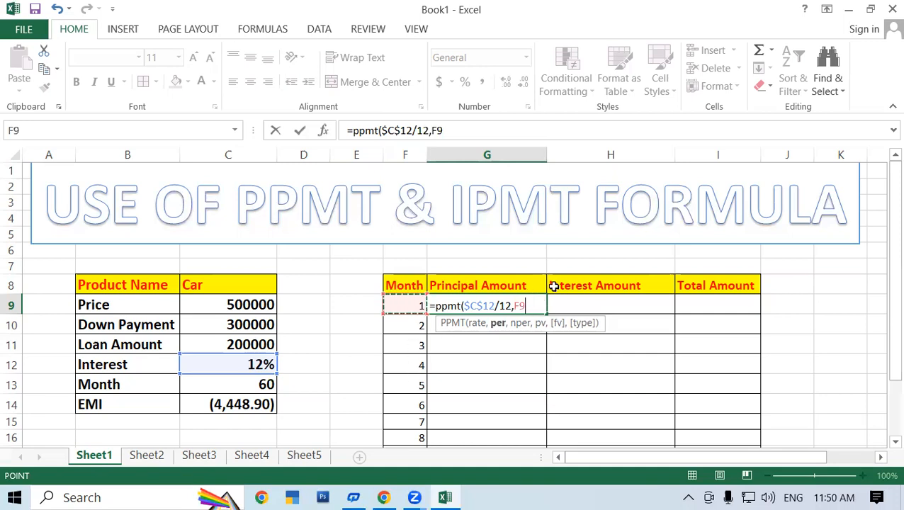
pyautogui.write(',')
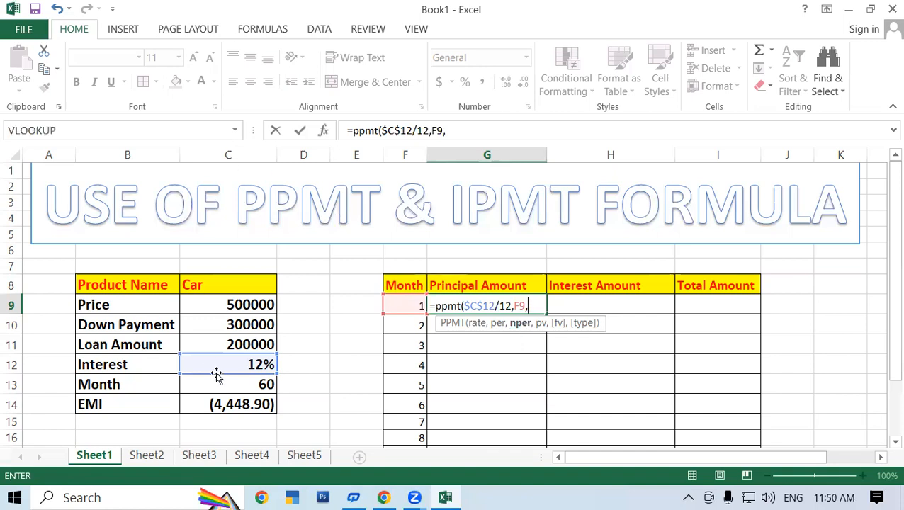
# Complete the PPMT formula in G9 with $C$13 as number of periods, $C$11 as present value and 1 as the fifth argument.
pyautogui.click(237, 387)
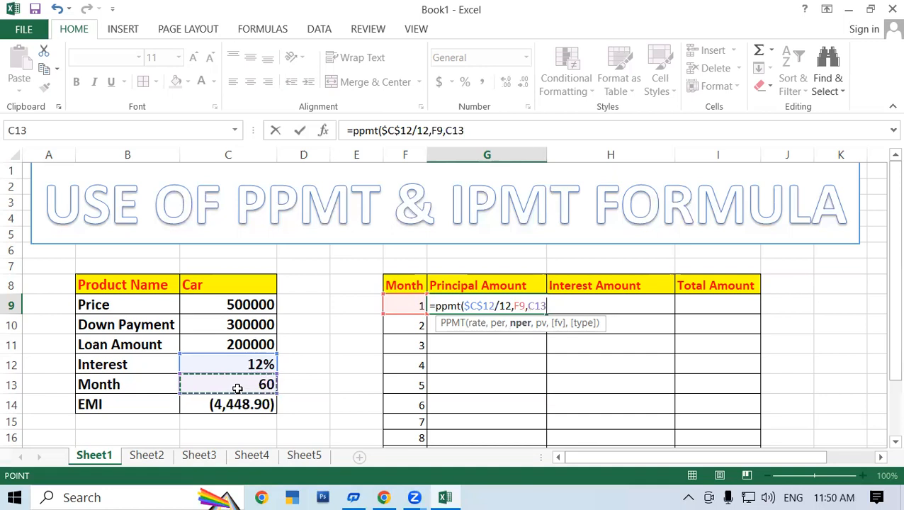
pyautogui.press('F4')
pyautogui.write(',')
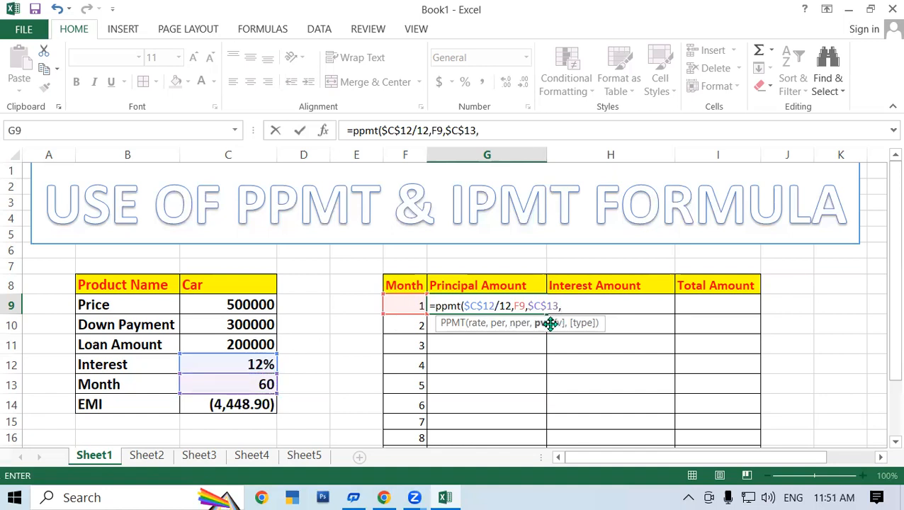
pyautogui.click(228, 342)
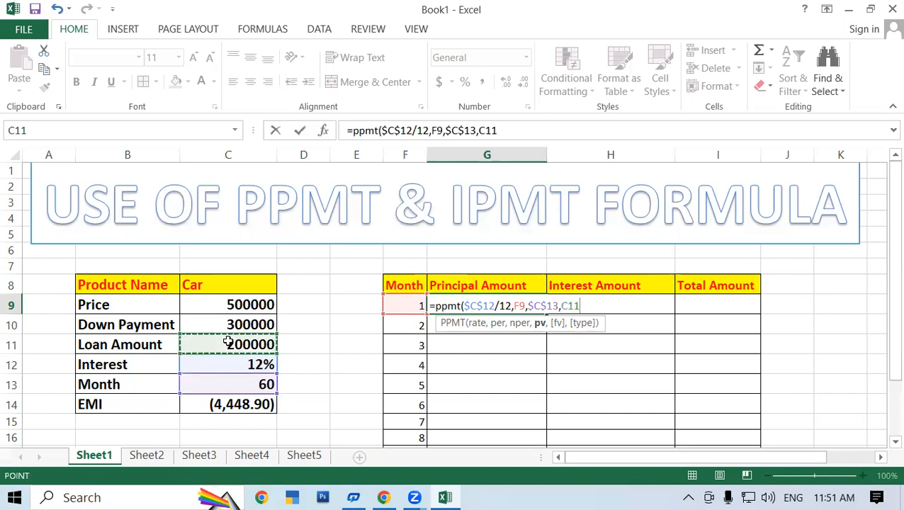
pyautogui.press('F4')
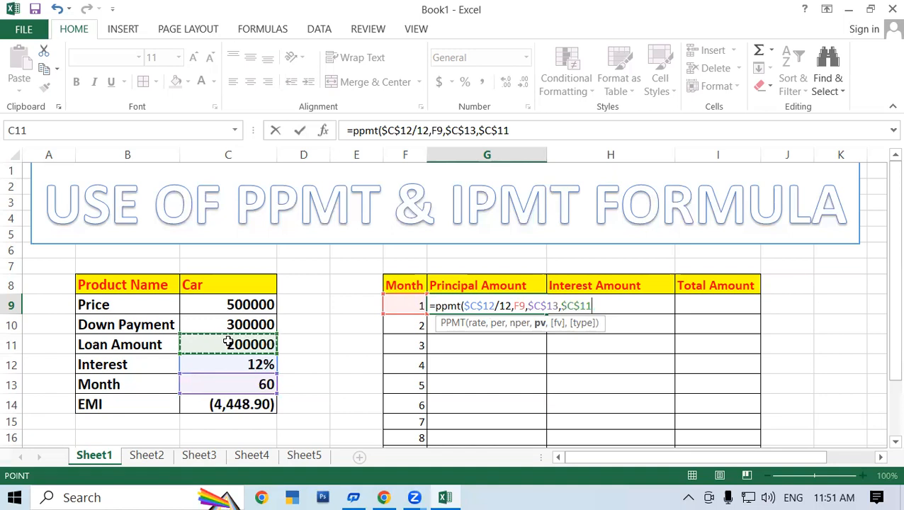
pyautogui.write(',1')
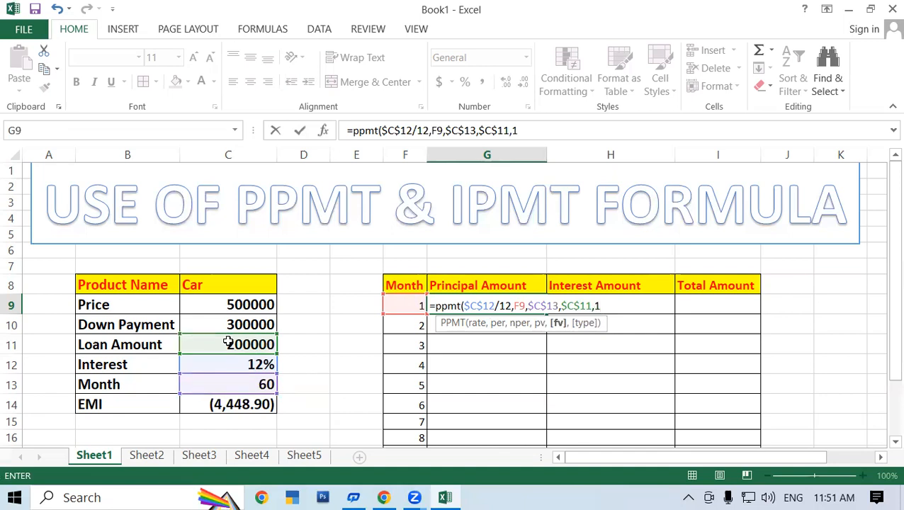
pyautogui.write(')')
pyautogui.press('Return')
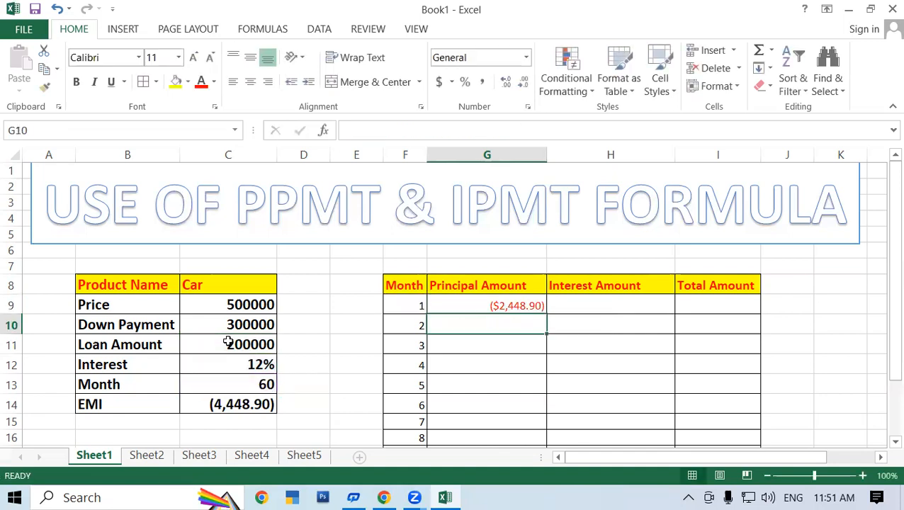
pyautogui.click(485, 305)
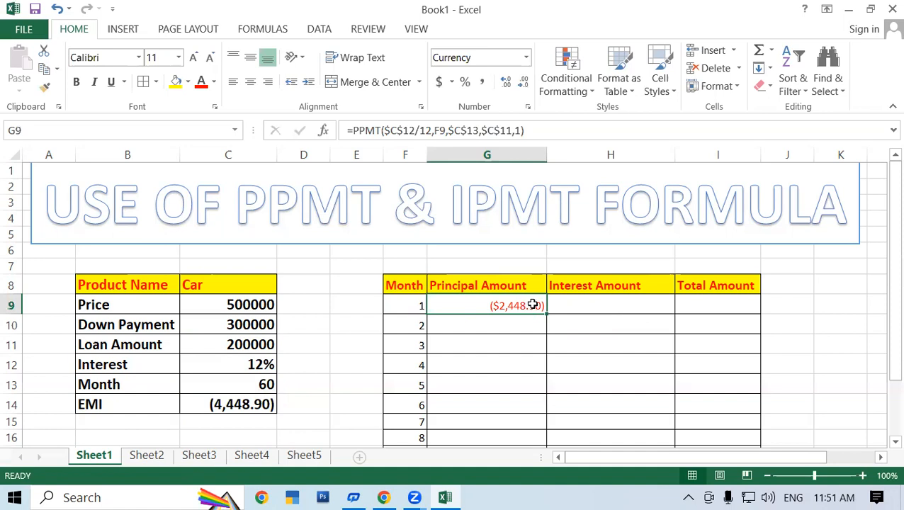
# Start an IPMT formula in H9 with the absolute monthly rate $C$12/12 and month cell F9 as the period.
pyautogui.click(604, 305)
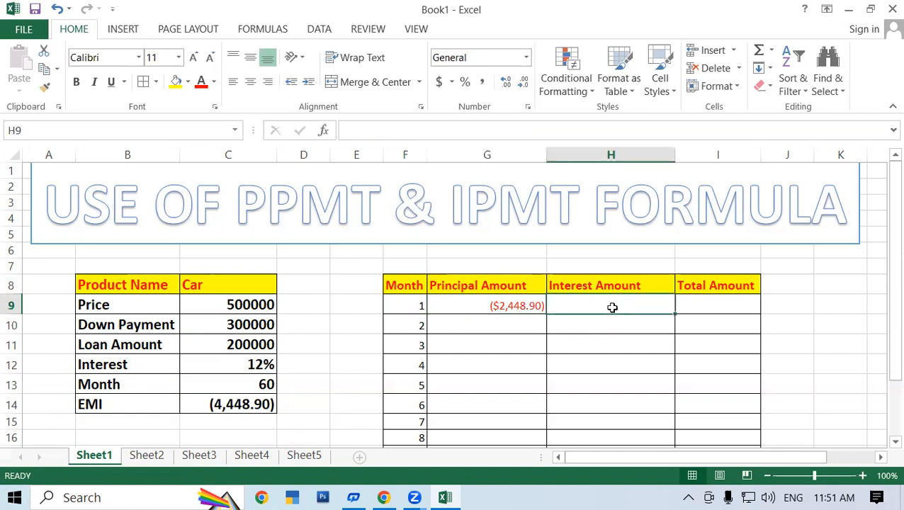
pyautogui.scroll(-1, 534, 315)
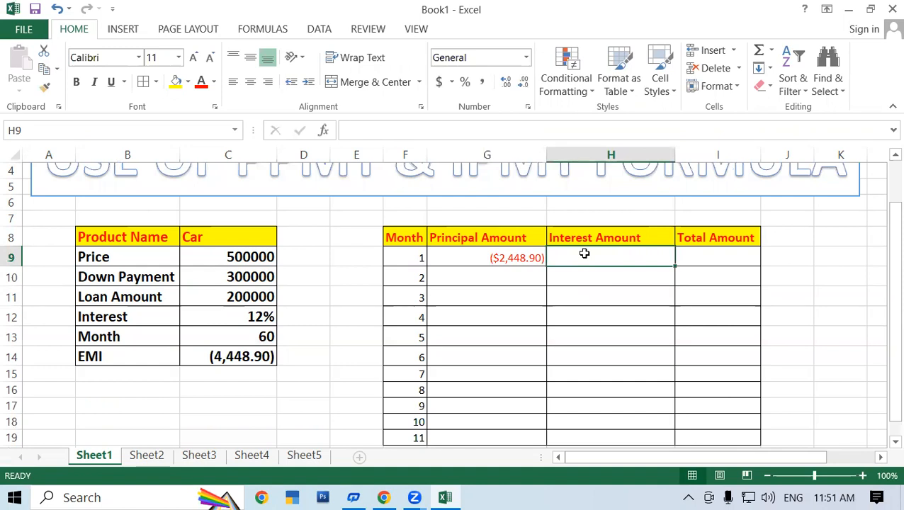
pyautogui.write('=i')
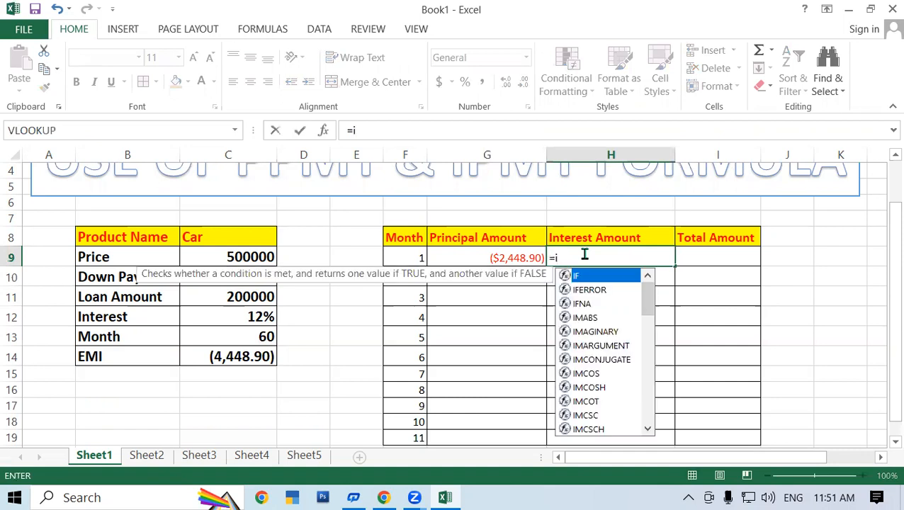
pyautogui.write('pm')
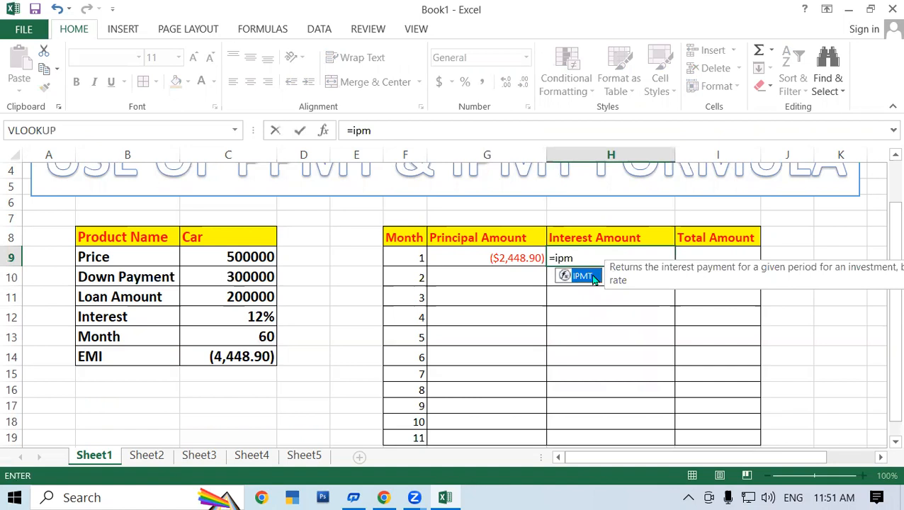
pyautogui.doubleClick(592, 276)
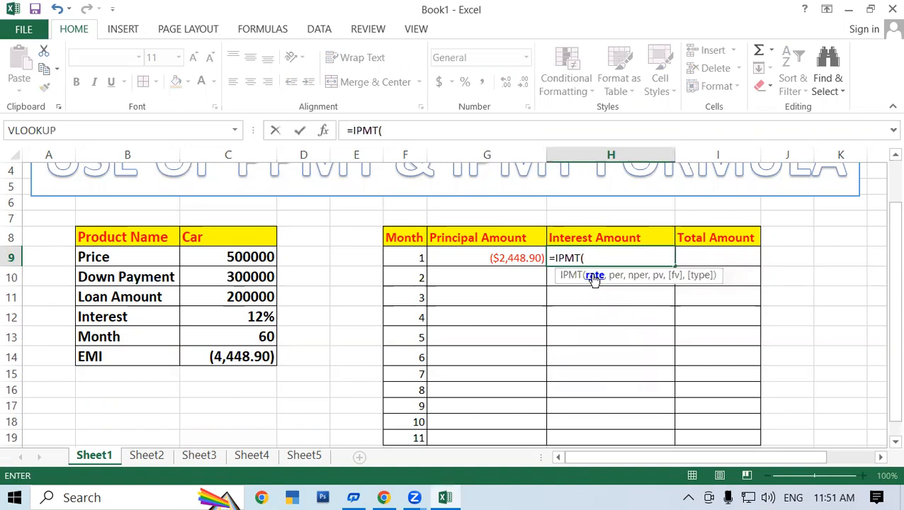
pyautogui.click(241, 312)
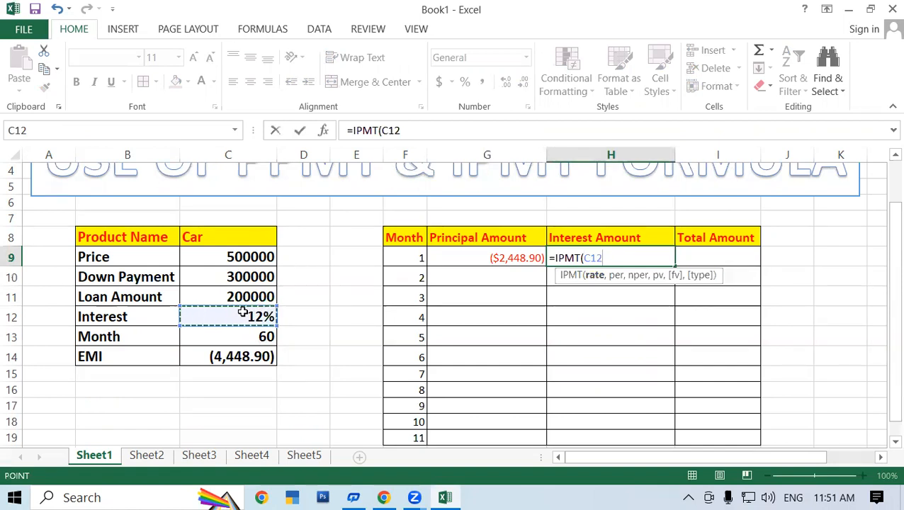
pyautogui.press('F4')
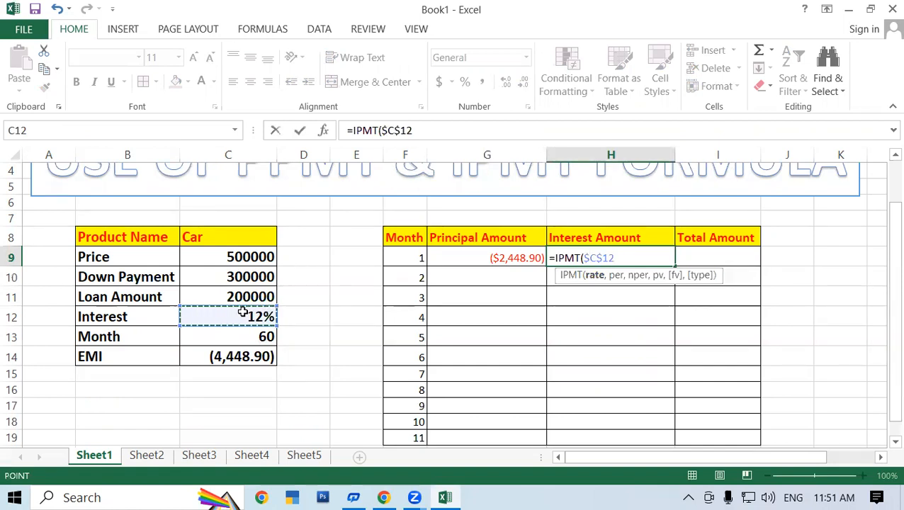
pyautogui.write('/12')
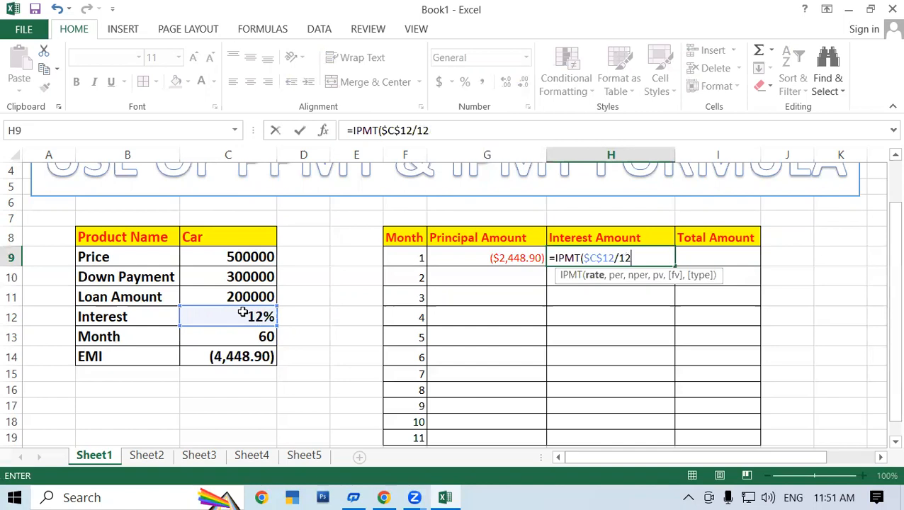
pyautogui.write(',,')
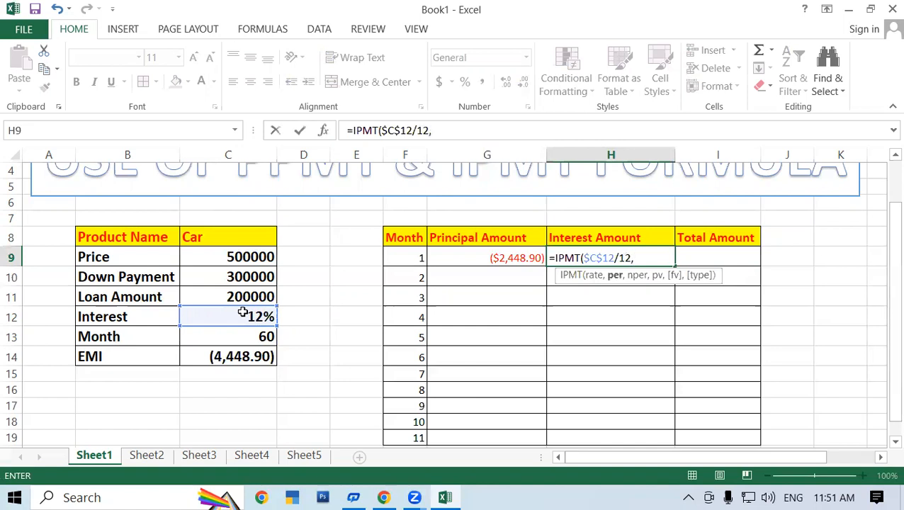
pyautogui.click(410, 261)
pyautogui.write(',')
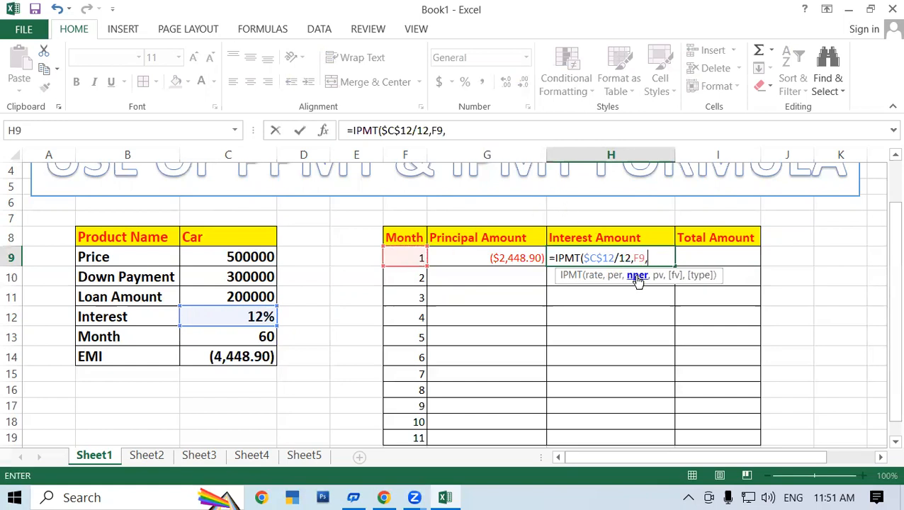
# Complete the IPMT formula in H9 with $C$13 as number of periods, $C$11 as present value and 1 as the fifth argument.
pyautogui.click(228, 336)
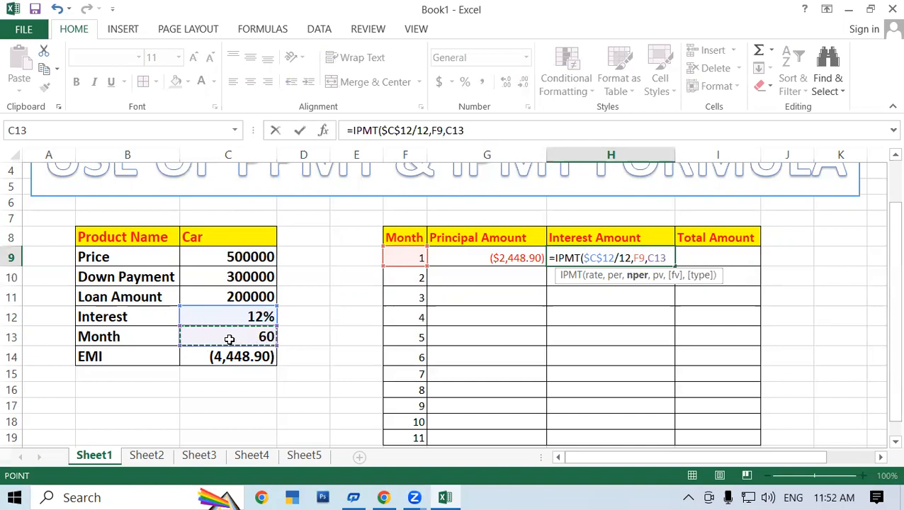
pyautogui.press('F4')
pyautogui.write(',')
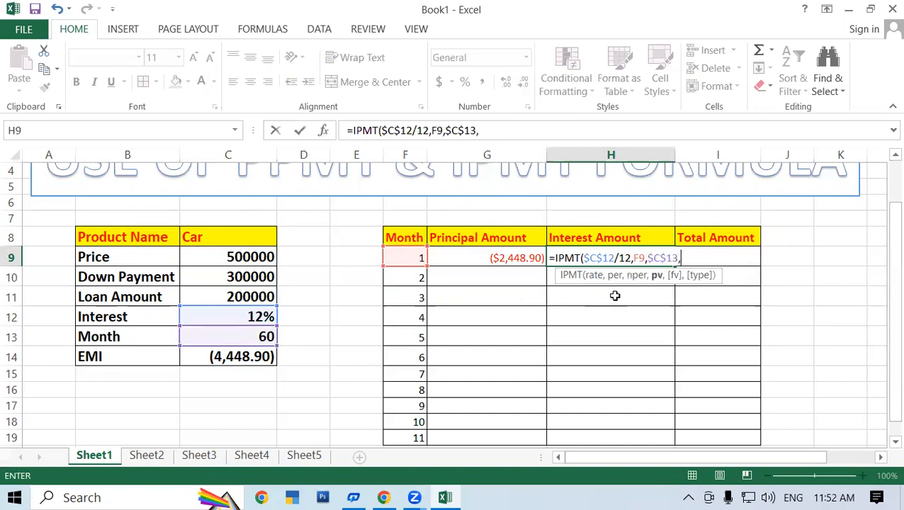
pyautogui.click(244, 289)
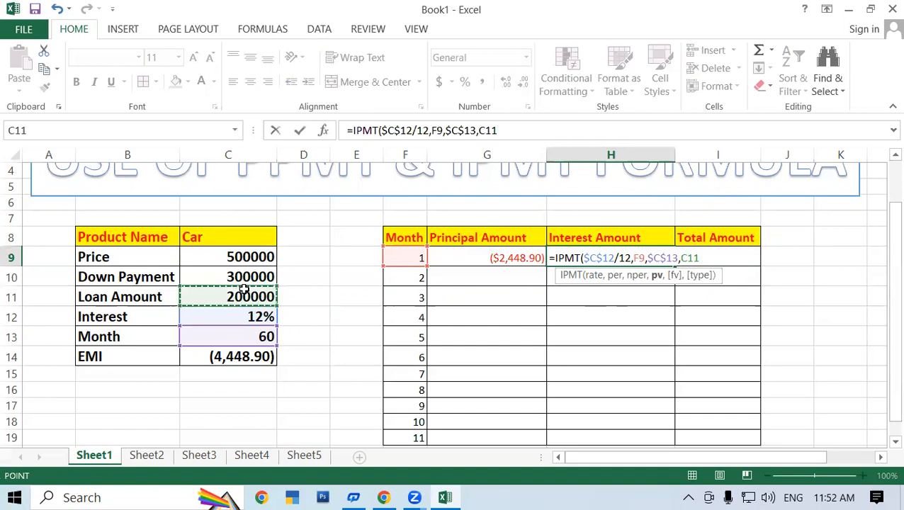
pyautogui.press('F4')
pyautogui.write(',1')
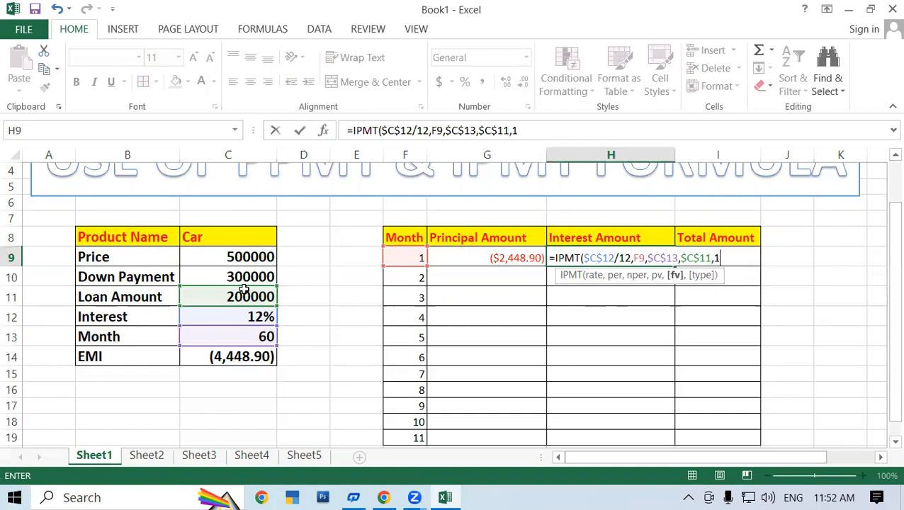
pyautogui.press('Return')
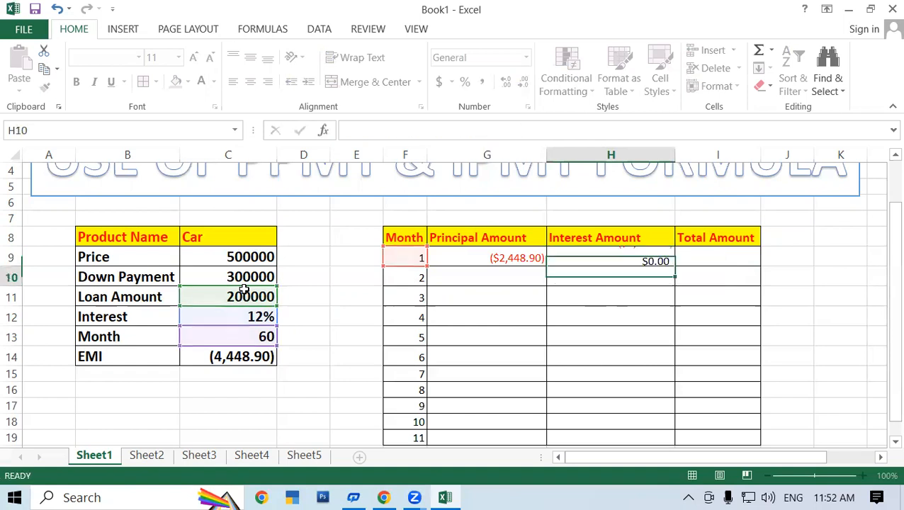
pyautogui.click(613, 259)
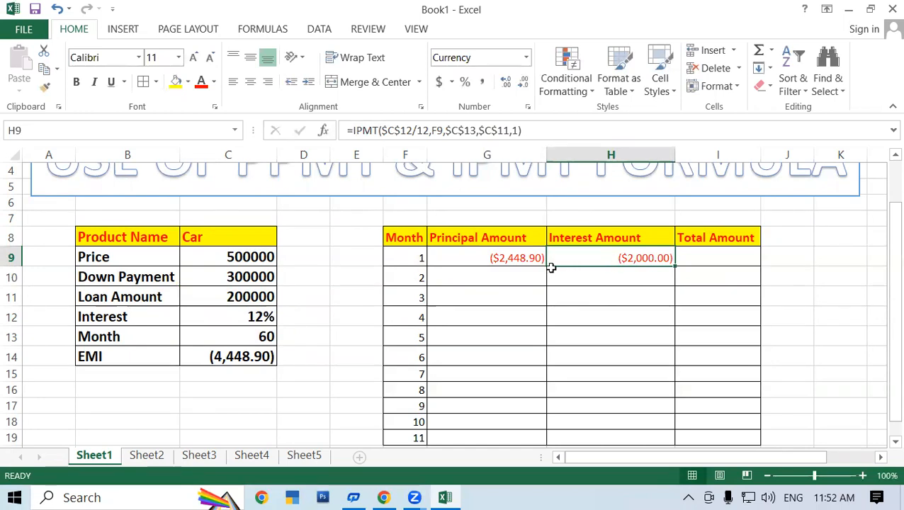
pyautogui.click(496, 262)
pyautogui.click(636, 261)
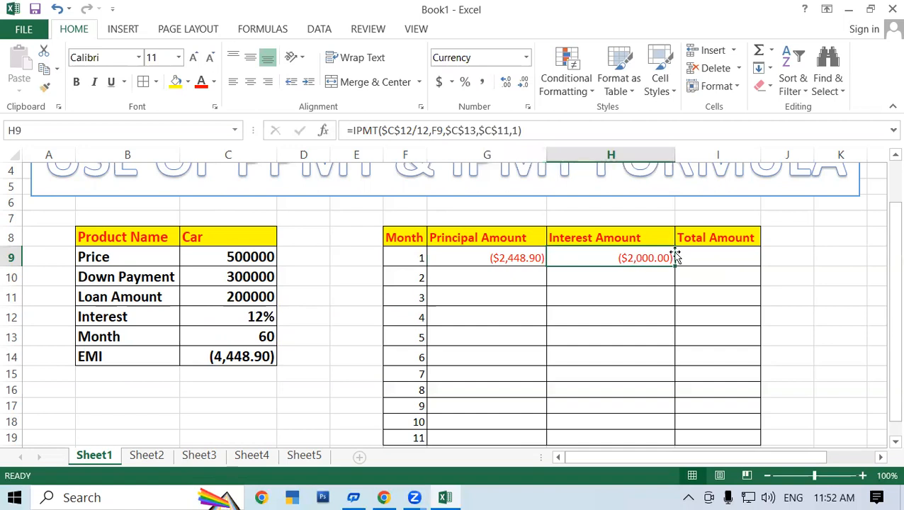
# Calculate the first month's total amount in I9 with a SUM of G9:H9.
pyautogui.click(701, 252)
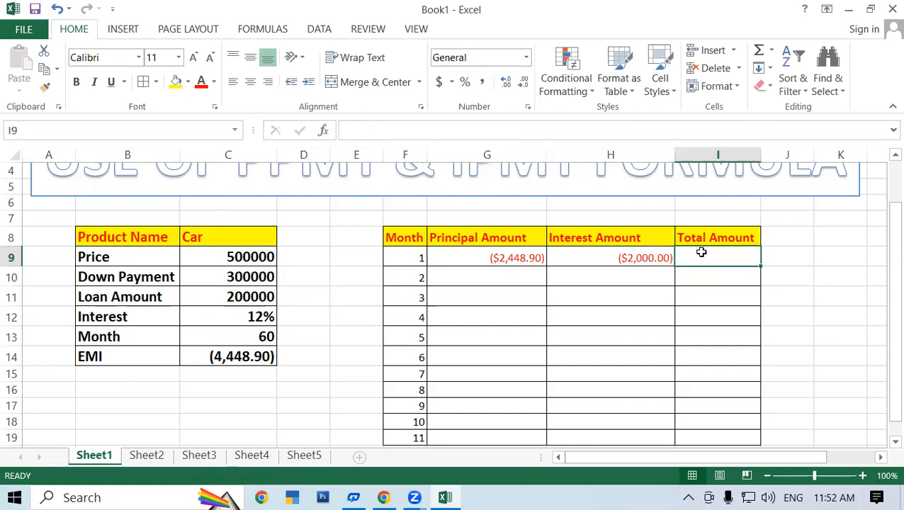
pyautogui.write('=sum')
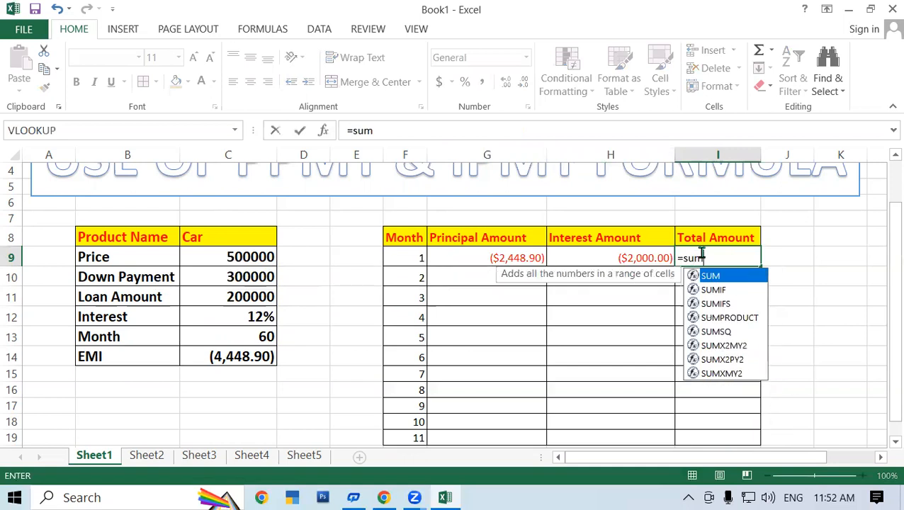
pyautogui.write('(')
pyautogui.moveTo(518, 257); pyautogui.dragTo(601, 253)
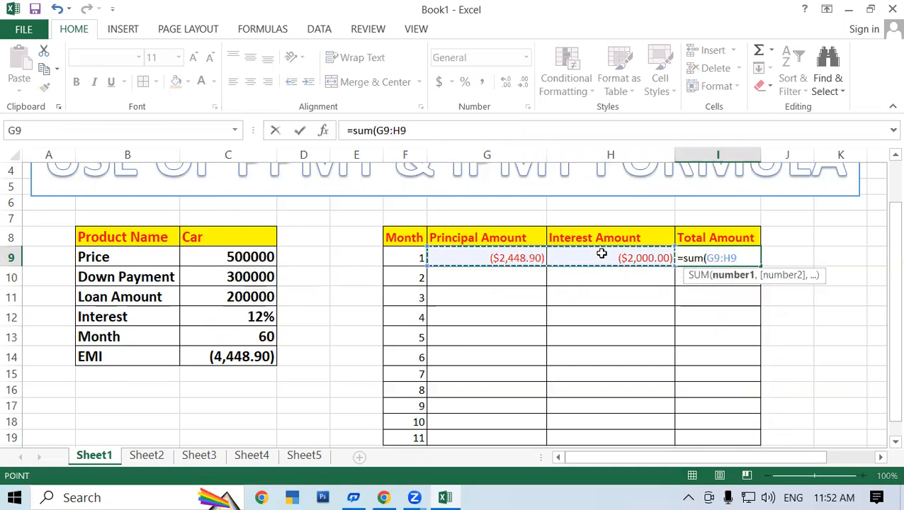
pyautogui.press('Return')
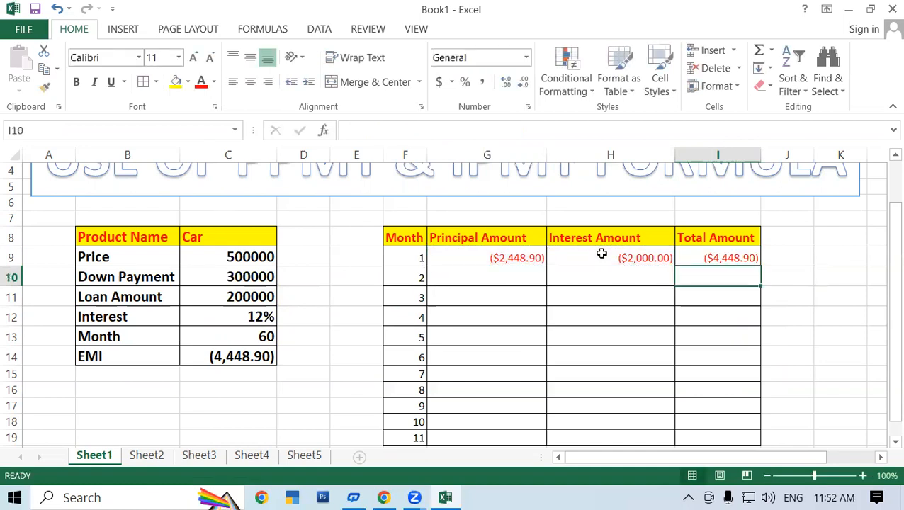
pyautogui.click(701, 257)
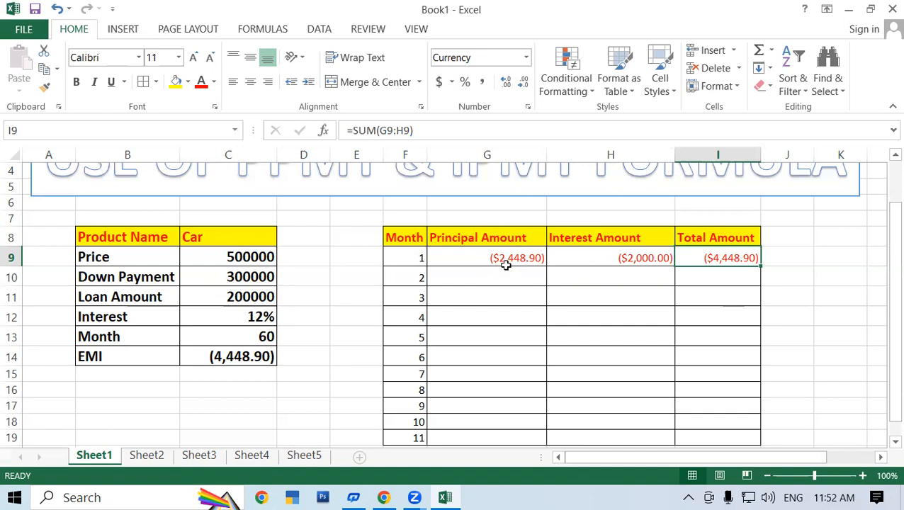
# Fill the principal, interest and total formulas from G9:I9 down to row 18 for month 10.
pyautogui.moveTo(481, 260); pyautogui.dragTo(496, 373)
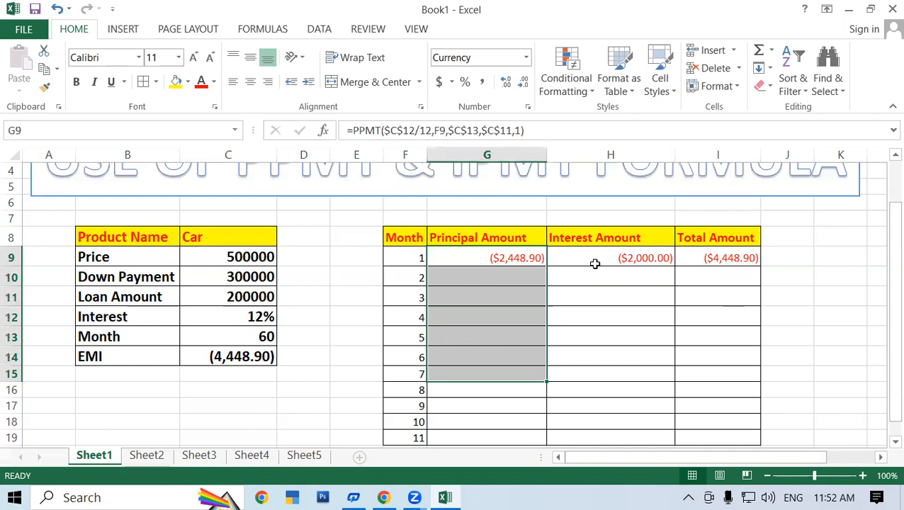
pyautogui.click(594, 263)
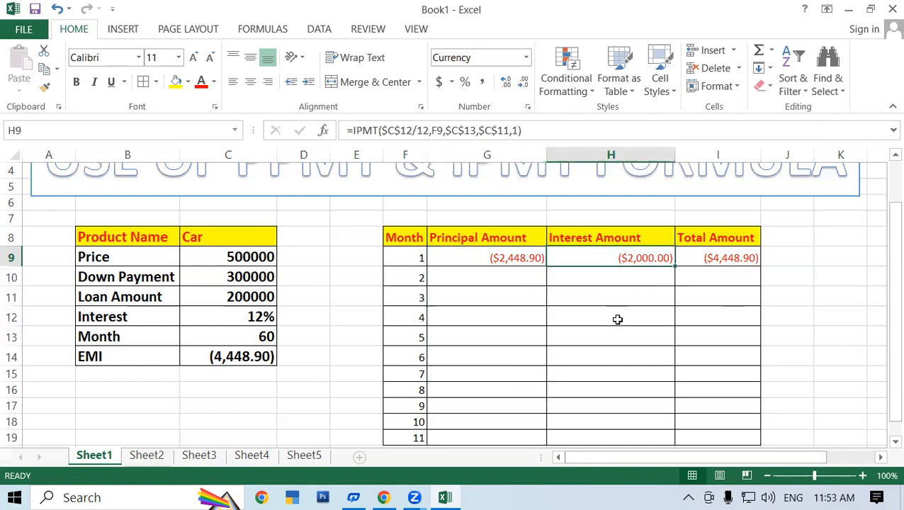
pyautogui.moveTo(496, 258); pyautogui.dragTo(488, 373)
pyautogui.click(720, 258)
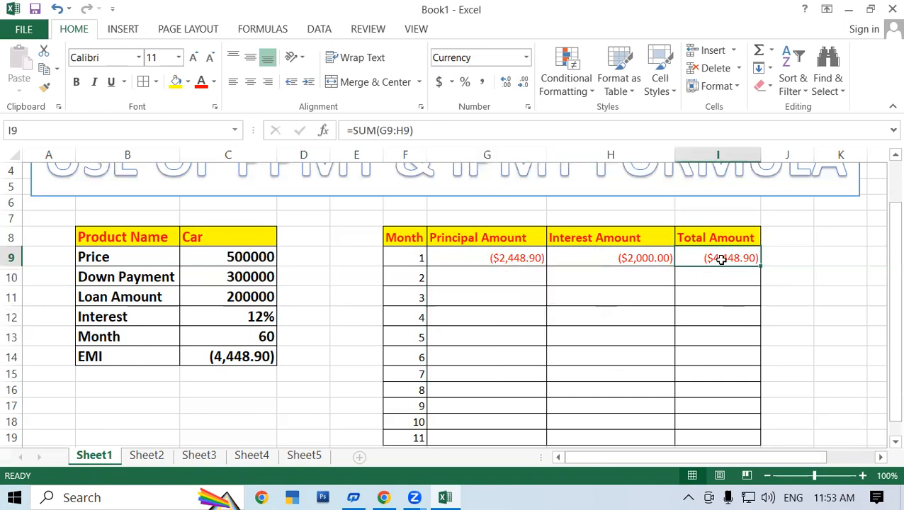
pyautogui.moveTo(503, 260); pyautogui.dragTo(776, 380)
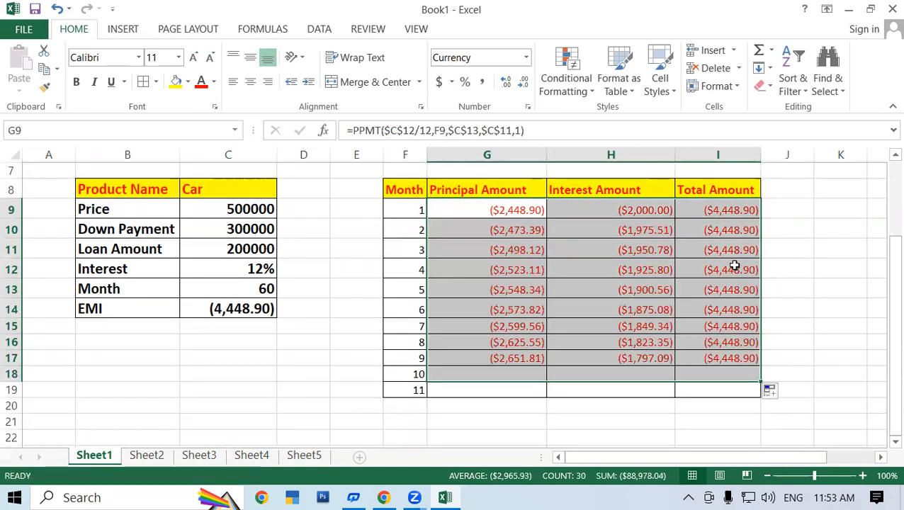
pyautogui.click(830, 211)
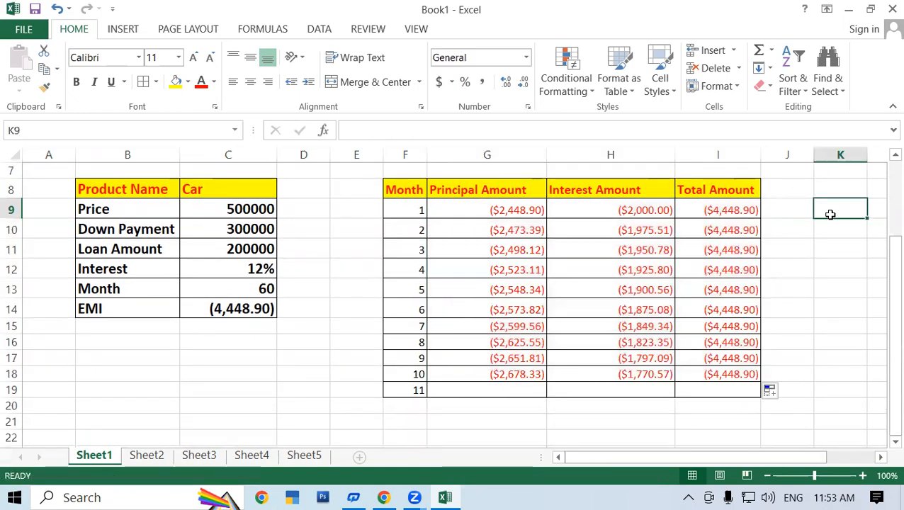
# Examine how the principal and interest amounts change across the first three months of the schedule.
pyautogui.click(468, 211)
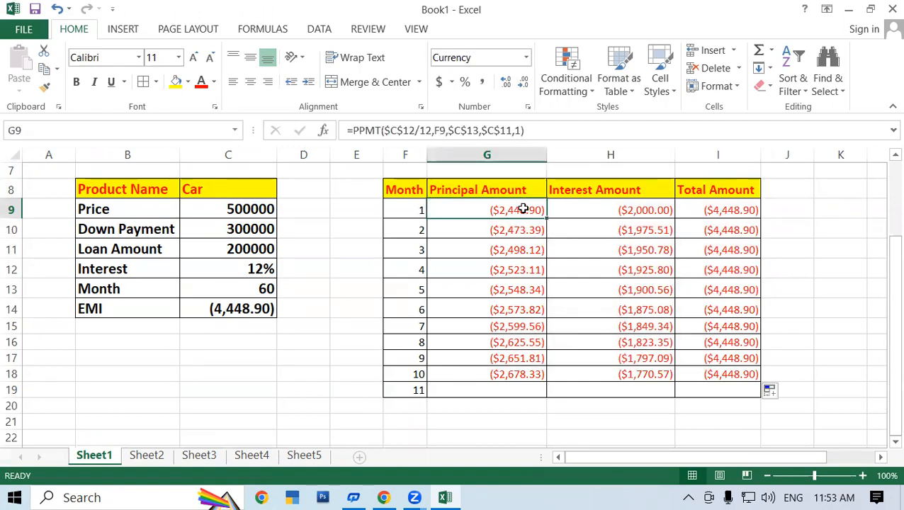
pyautogui.click(627, 211)
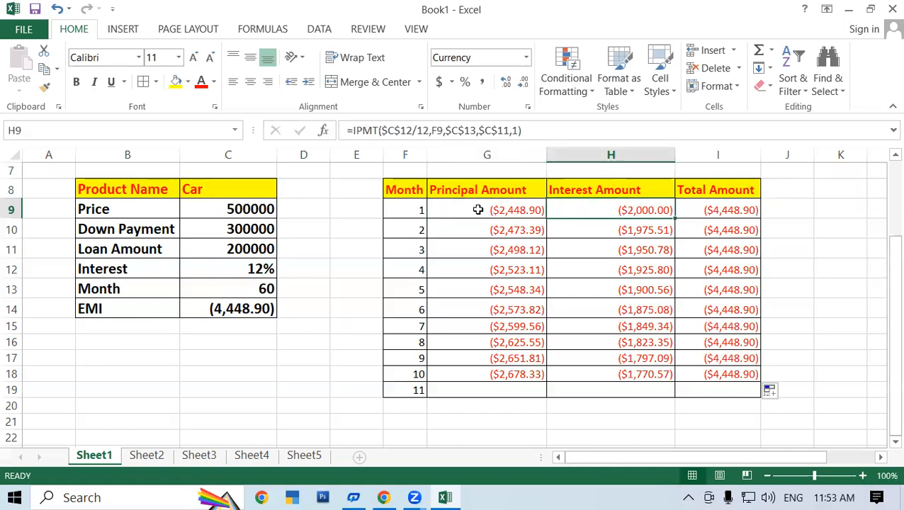
pyautogui.click(504, 206)
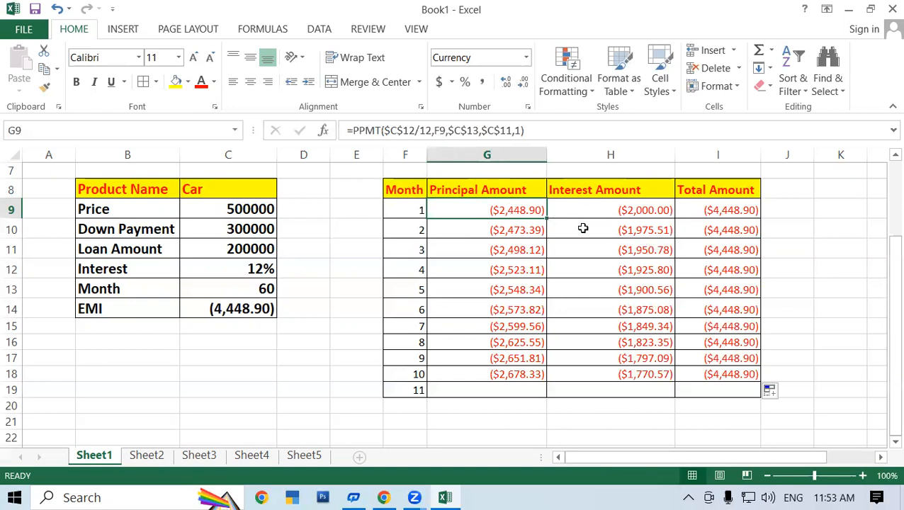
pyautogui.click(633, 229)
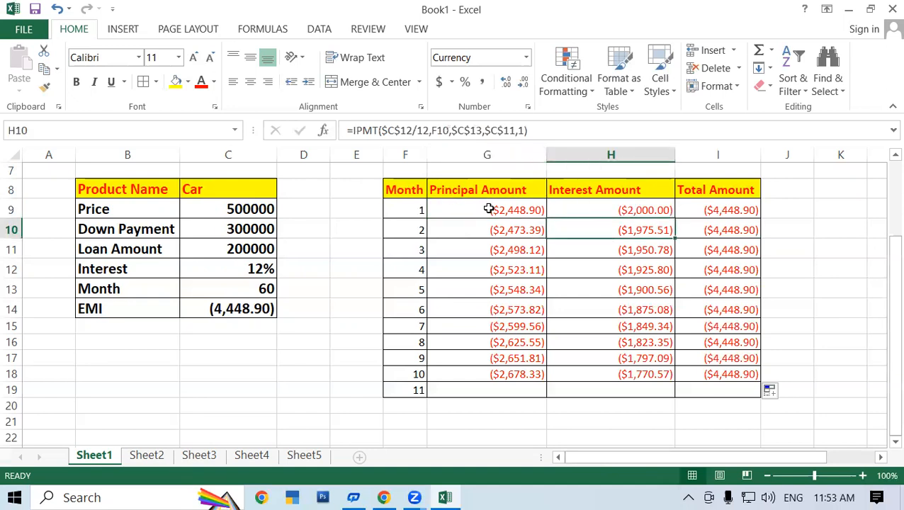
pyautogui.click(488, 207)
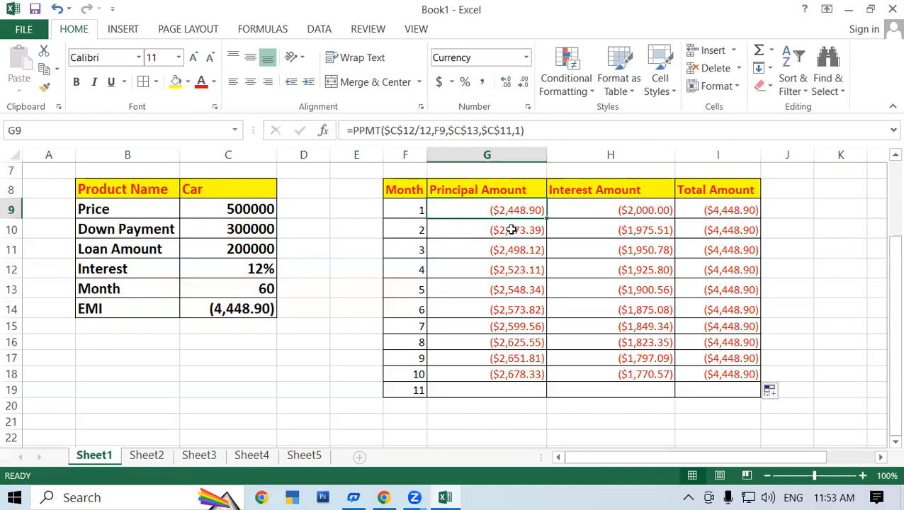
pyautogui.click(509, 225)
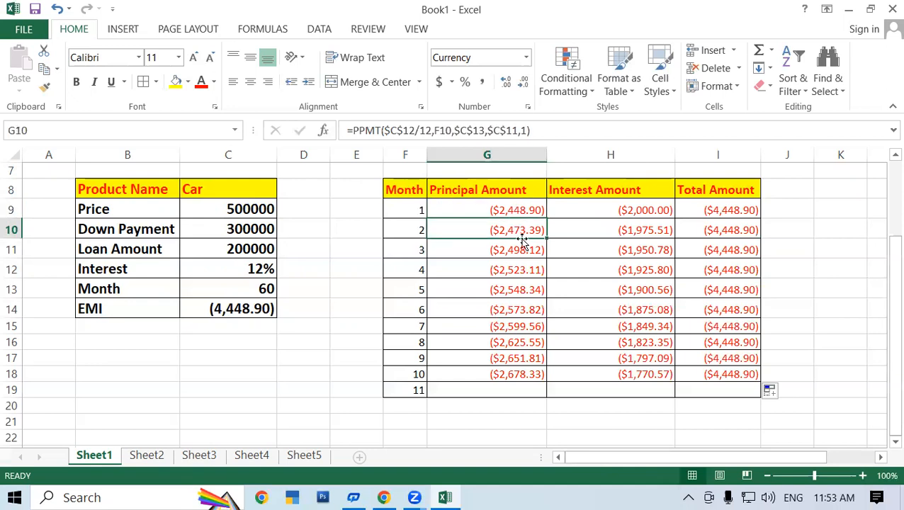
pyautogui.click(620, 251)
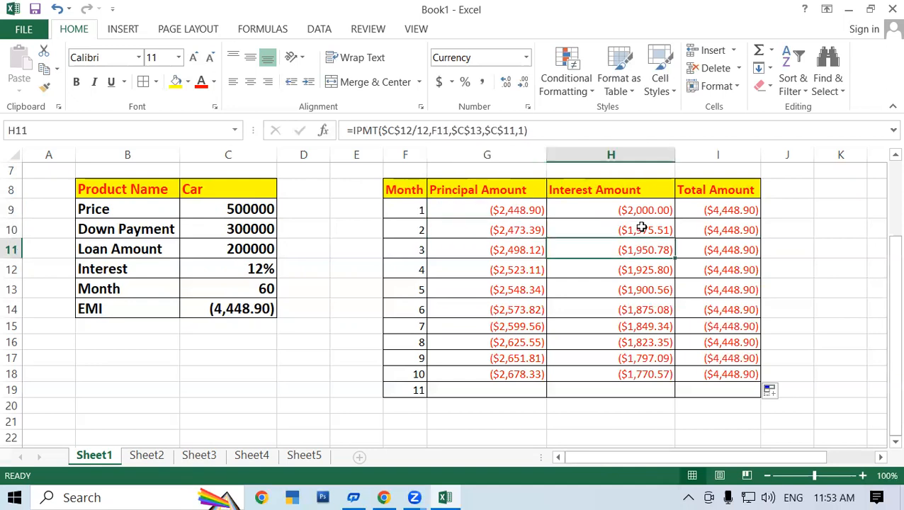
pyautogui.click(641, 227)
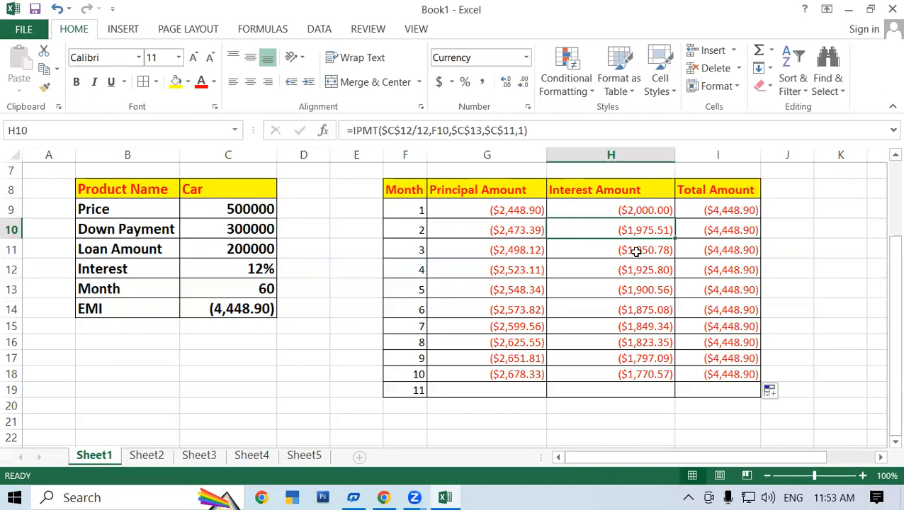
pyautogui.click(645, 247)
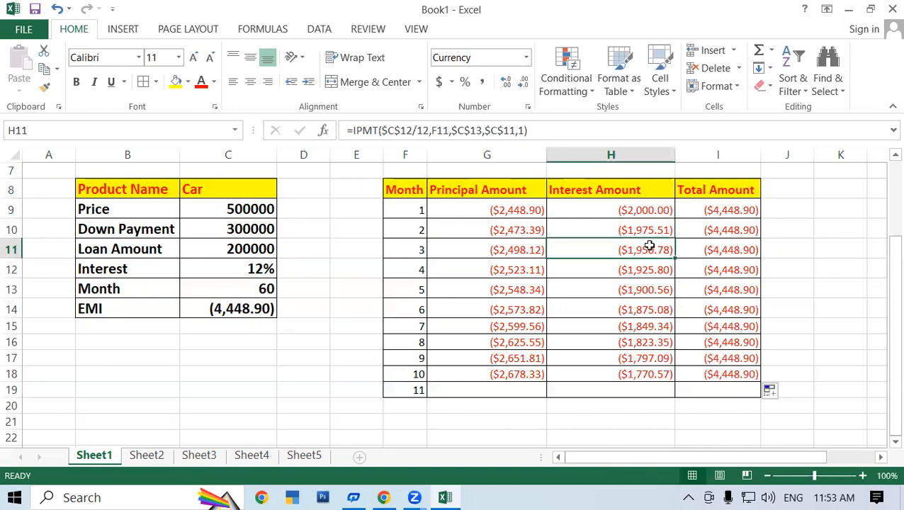
pyautogui.click(497, 228)
pyautogui.click(511, 249)
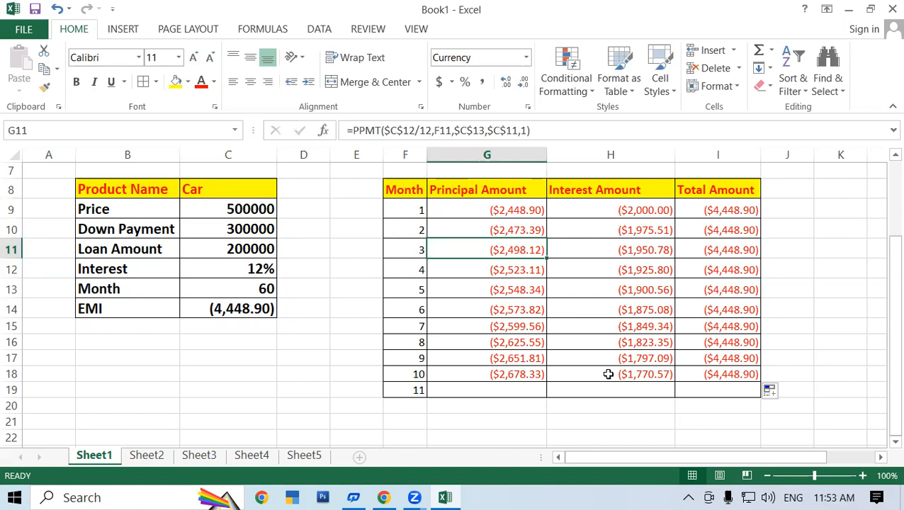
# Extend the month numbers in column F to 60 and fill the principal, interest and total formulas down to row 68.
pyautogui.scroll(-1, 468, 333)
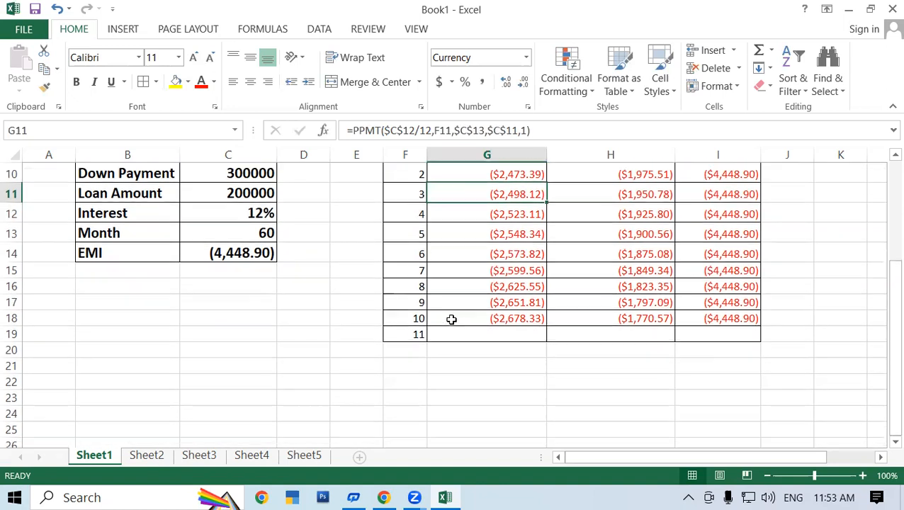
pyautogui.moveTo(416, 302); pyautogui.dragTo(487, 285)
pyautogui.scroll(17, 603, 357)
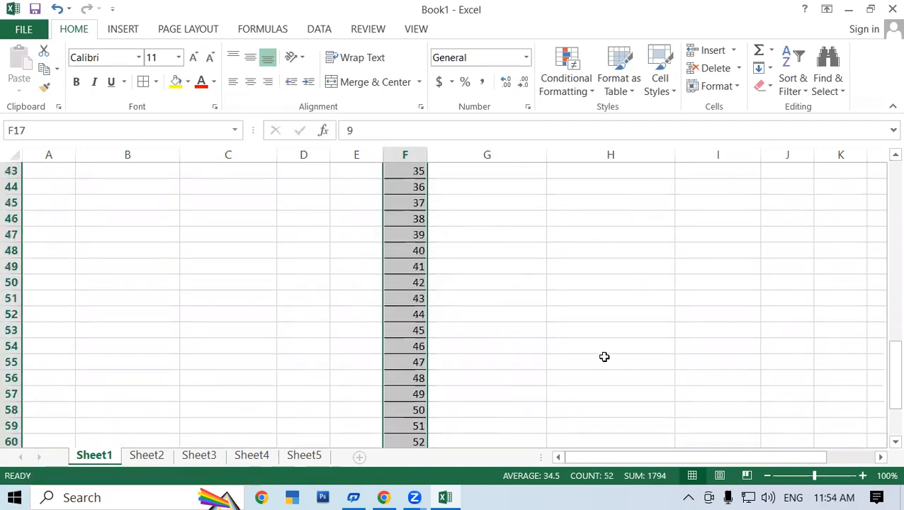
pyautogui.moveTo(504, 317); pyautogui.dragTo(765, 415)
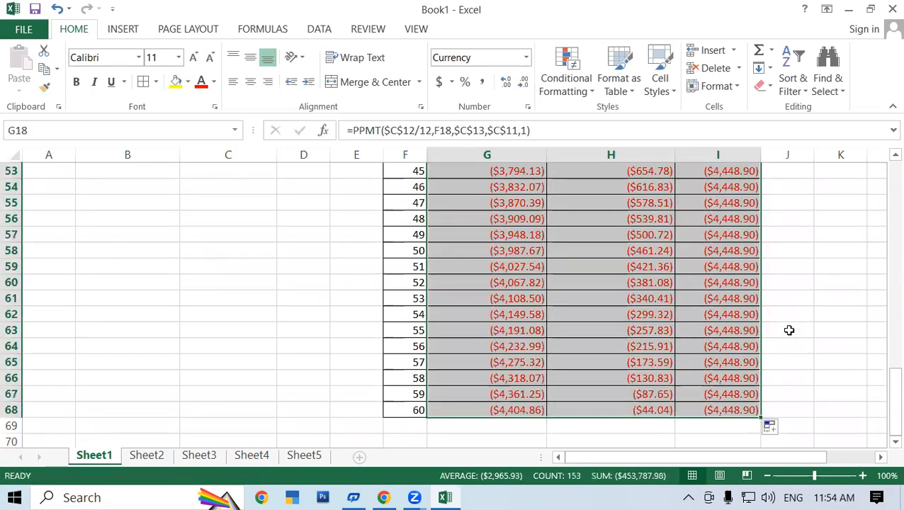
pyautogui.scroll(-1, 788, 329)
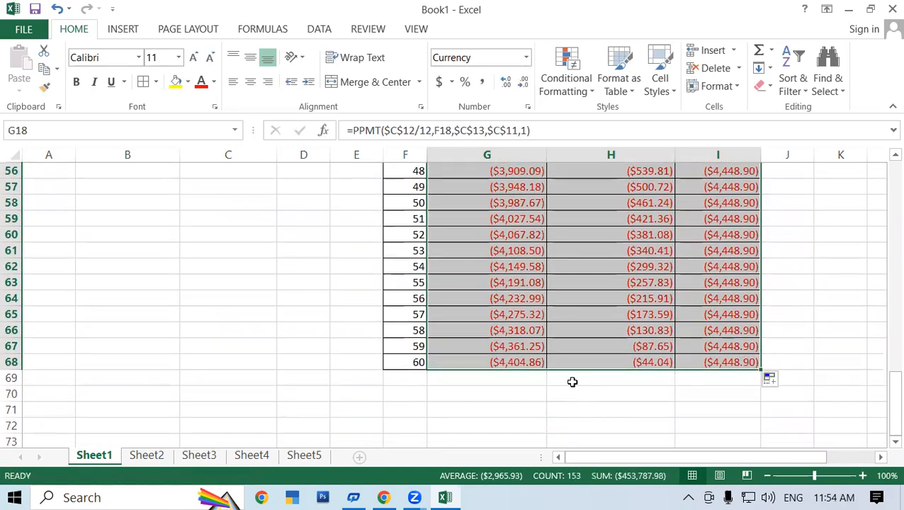
# Inspect the principal and interest amounts of month 60 in row 68.
pyautogui.click(577, 391)
pyautogui.click(621, 362)
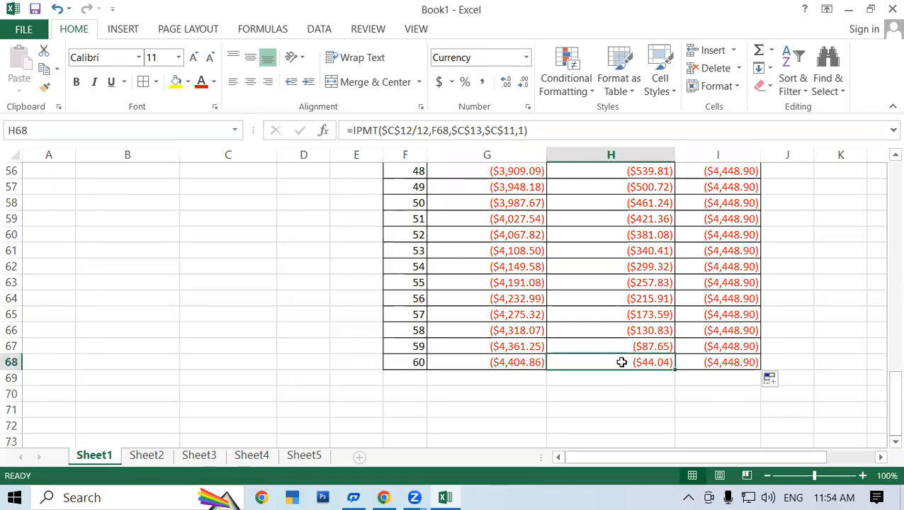
pyautogui.click(487, 361)
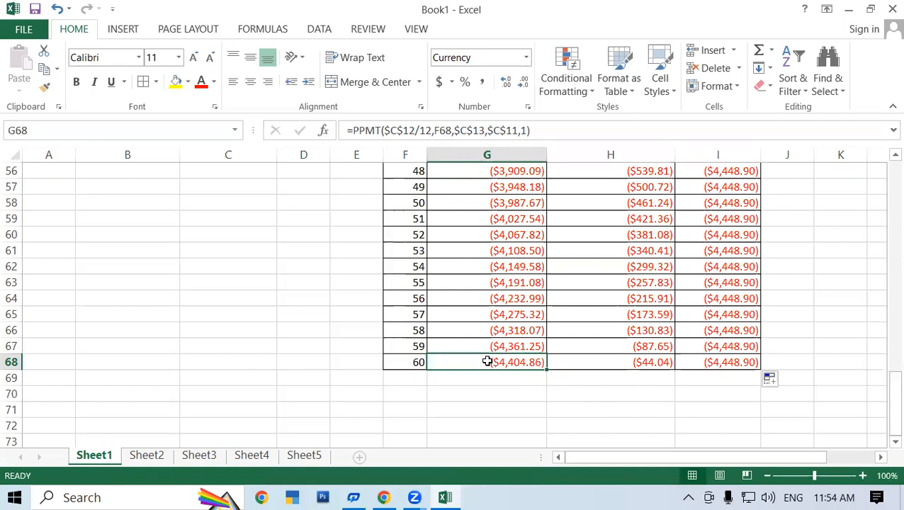
pyautogui.click(630, 361)
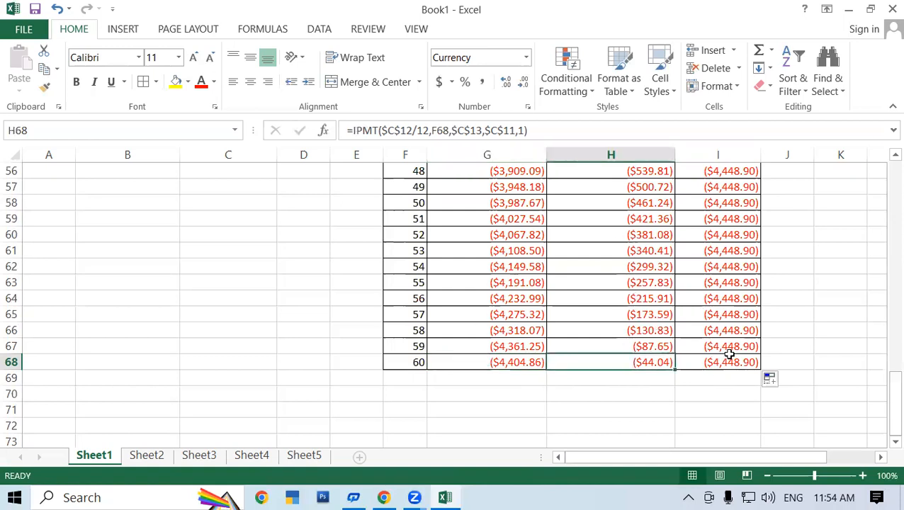
pyautogui.click(461, 364)
# Extend the month numbers to 64 and fill the G68:I68 formulas down to row 72.
pyautogui.moveTo(418, 346); pyautogui.dragTo(432, 427)
pyautogui.moveTo(517, 363); pyautogui.dragTo(765, 425)
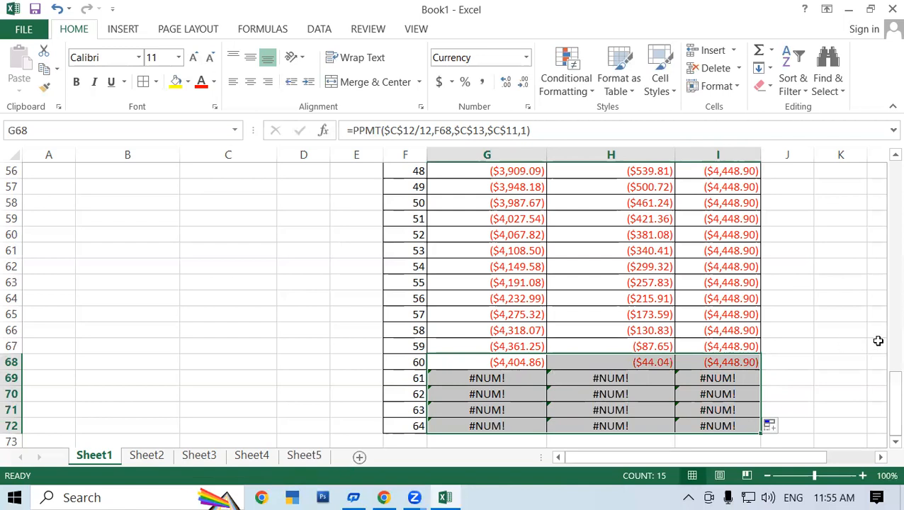
# Examine the schedule rows after month 60 and compare them with the number of months in the loan table.
pyautogui.click(805, 341)
pyautogui.scroll(-1, 702, 355)
pyautogui.click(476, 332)
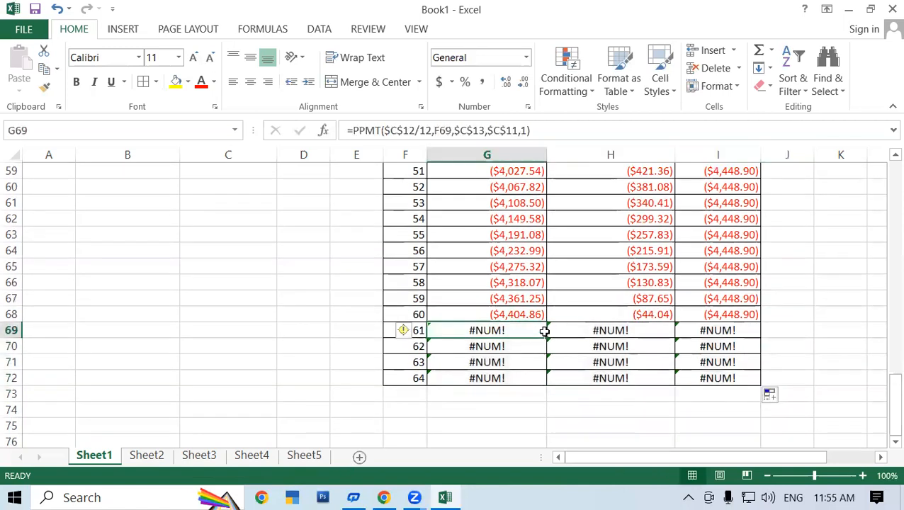
pyautogui.click(417, 316)
pyautogui.scroll(15, 197, 292)
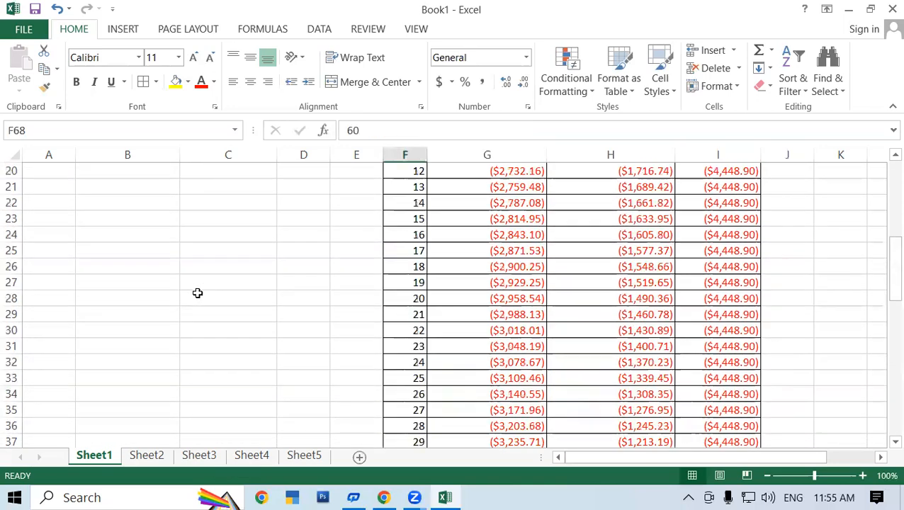
pyautogui.scroll(-16, 539, 294)
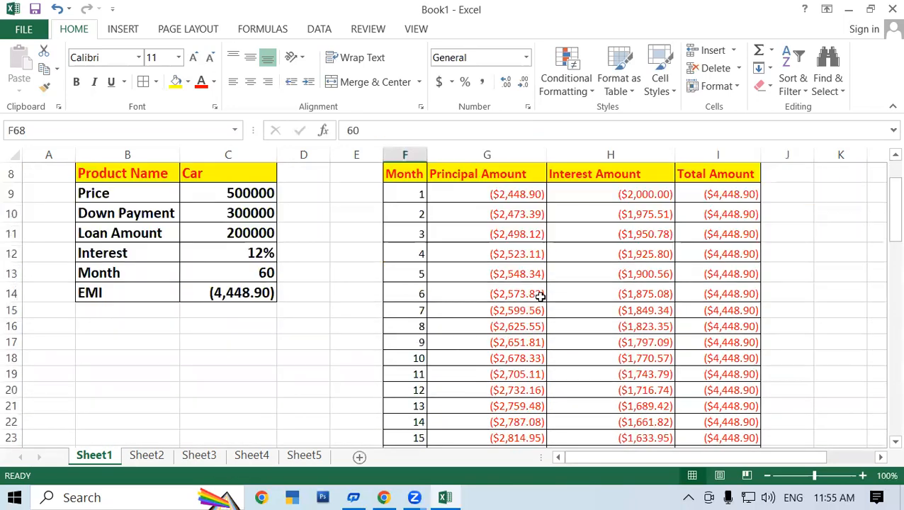
pyautogui.scroll(-3, 538, 332)
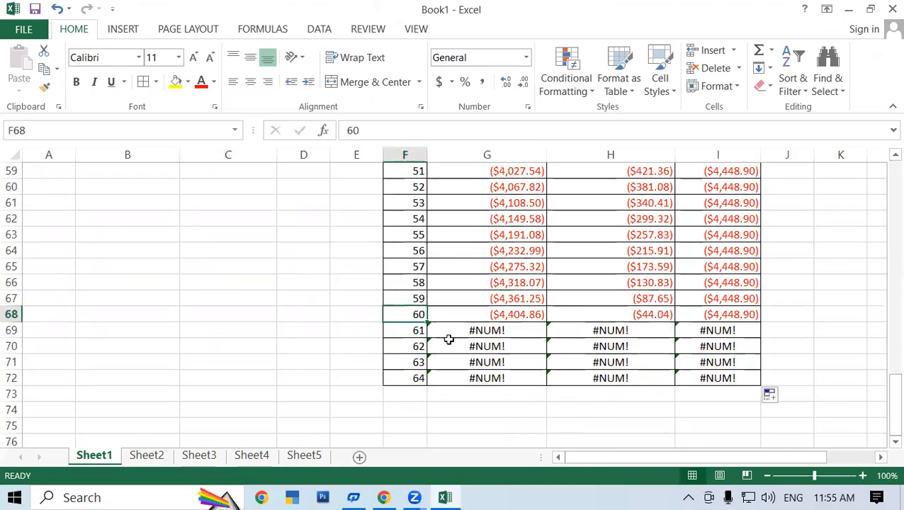
# Set the loan's number of months in C13 to 70.
pyautogui.scroll(16, 337, 333)
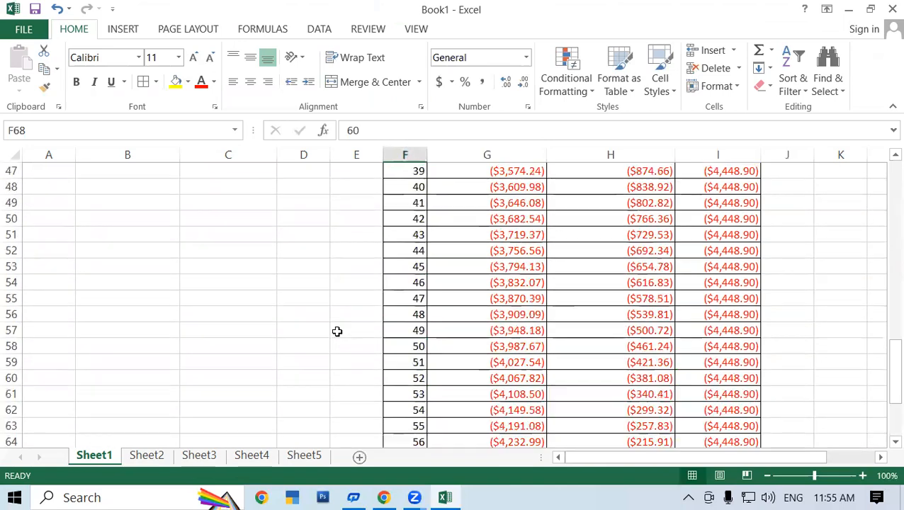
pyautogui.scroll(4, 319, 312)
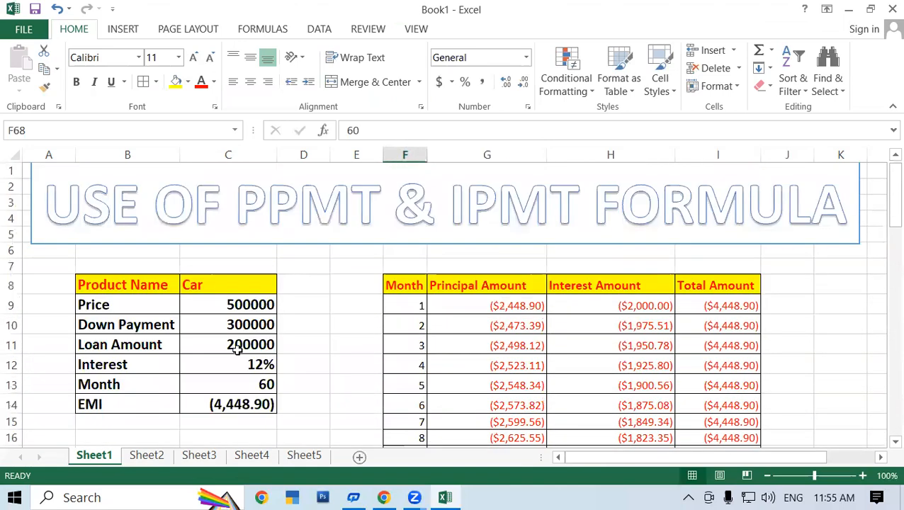
pyautogui.click(224, 384)
pyautogui.write('70')
pyautogui.press('Return')
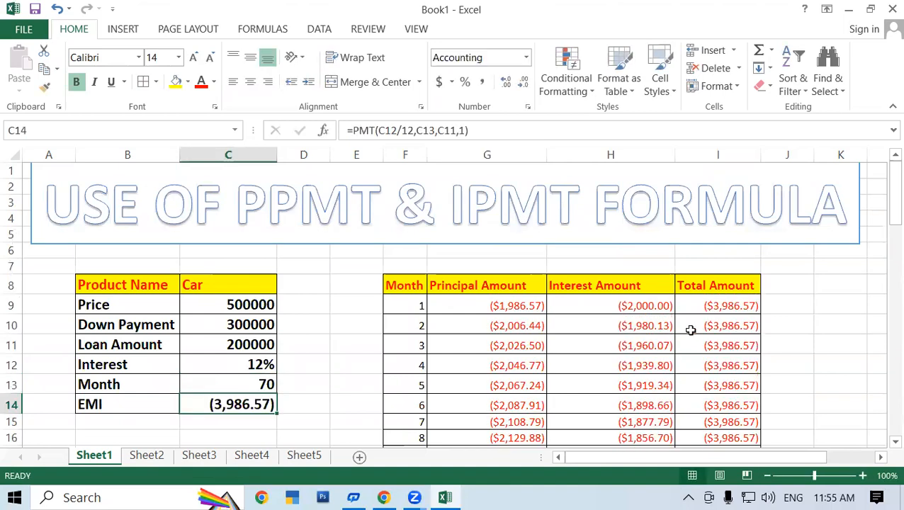
# Check the schedule rows around months 60 to 64, then undo the last change to the number of months in C13.
pyautogui.scroll(-17, 691, 328)
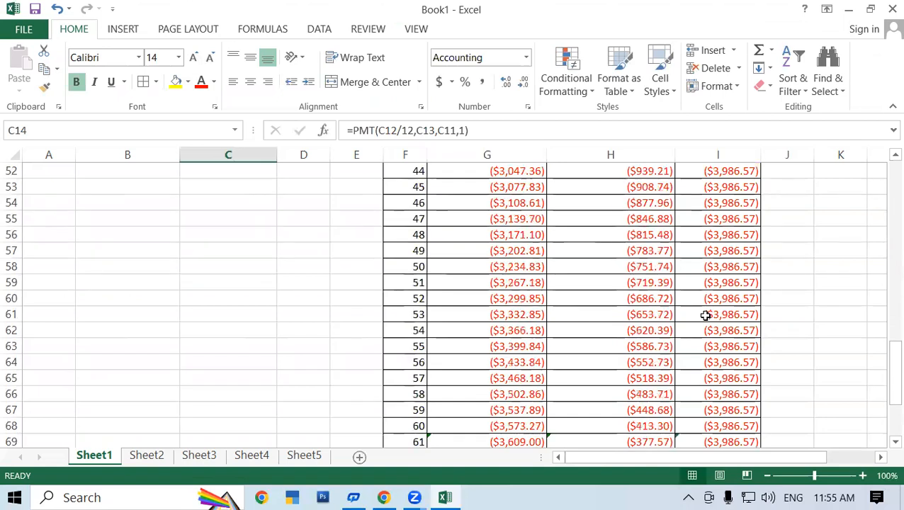
pyautogui.scroll(-5, 703, 315)
pyautogui.scroll(1, 564, 301)
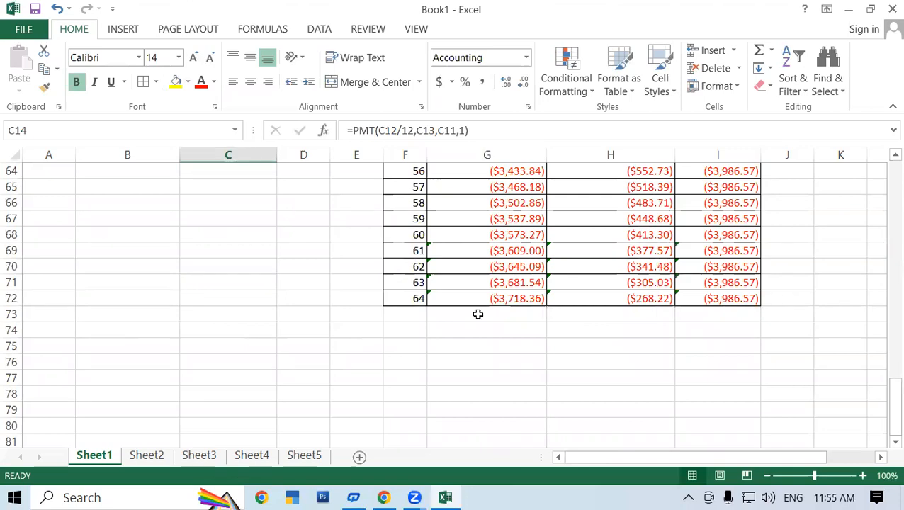
pyautogui.hotkey('ctrl', 'z')
# Clear all contents and formatting from the extra schedule rows in F69:I72.
pyautogui.scroll(-8, 536, 385)
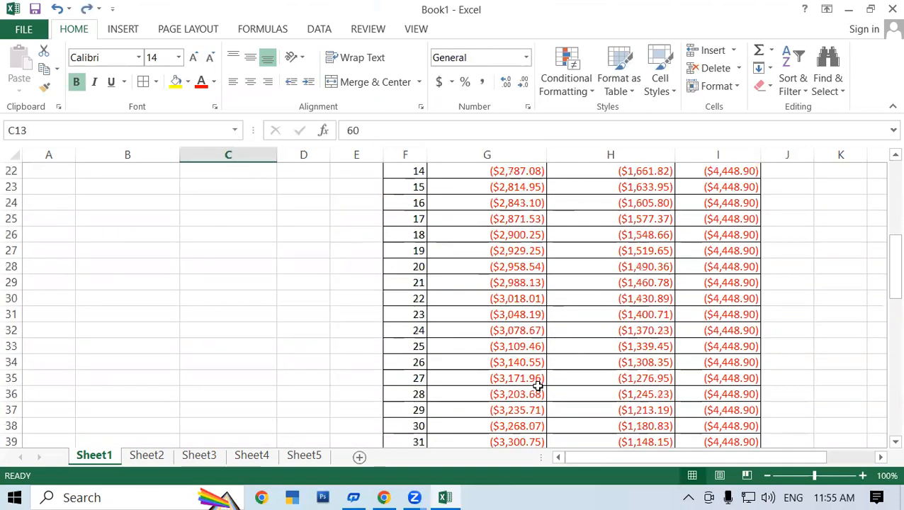
pyautogui.scroll(-11, 536, 384)
pyautogui.moveTo(413, 254); pyautogui.dragTo(751, 301)
pyautogui.click(765, 86)
pyautogui.click(791, 107)
# Total the principal amounts in G69 with =SUM(G9:G68).
pyautogui.click(503, 255)
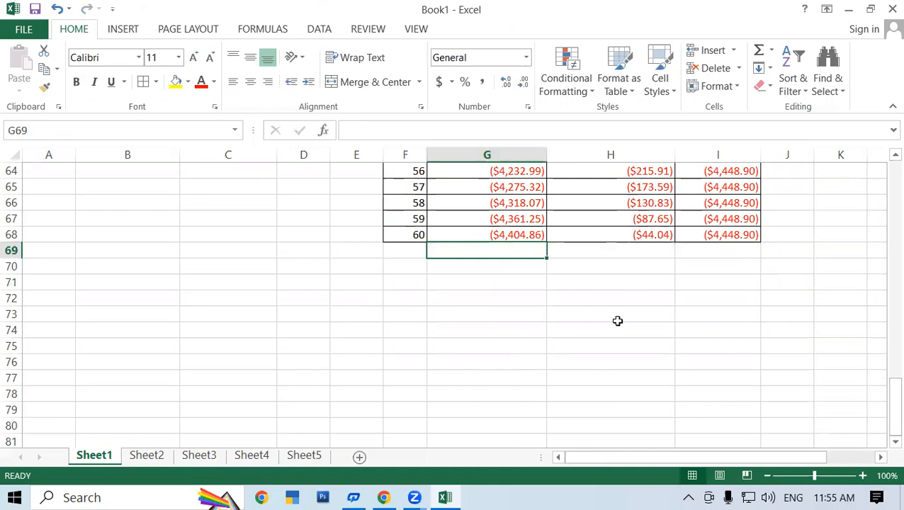
pyautogui.hotkey('alt', '=')
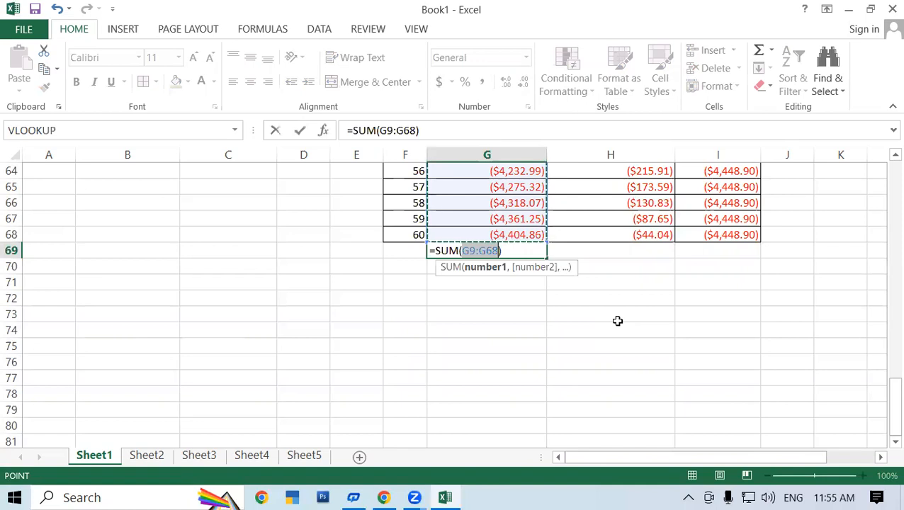
pyautogui.press('Return')
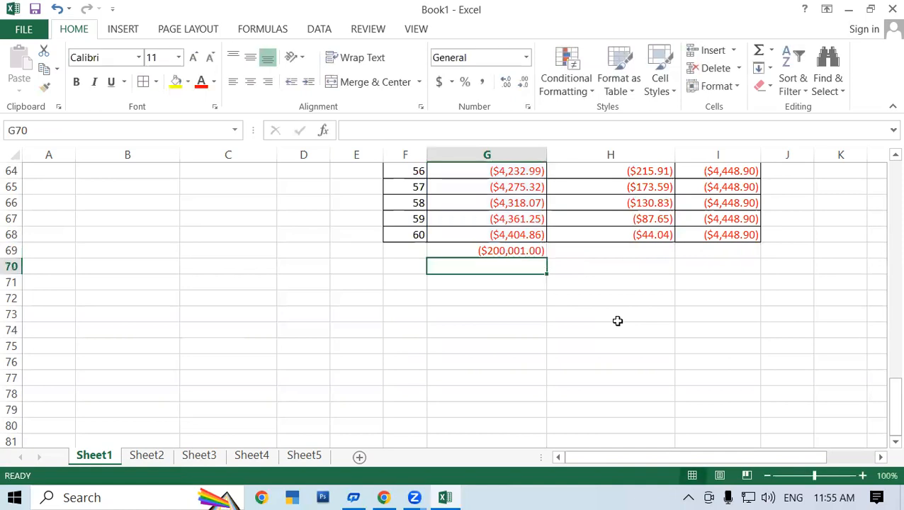
pyautogui.click(496, 250)
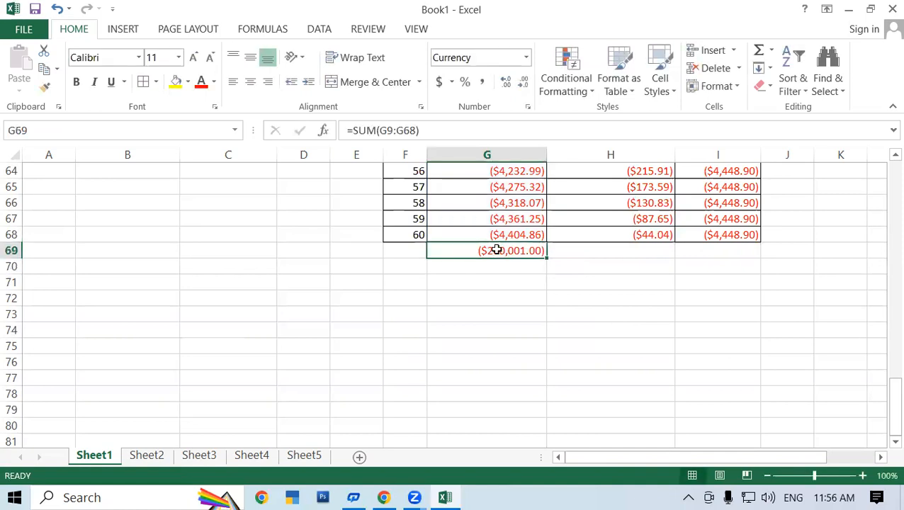
# Total the interest amounts in H69 with =SUM(H9:H68) and add both totals in I69 with =SUM(G69:H69).
pyautogui.click(662, 251)
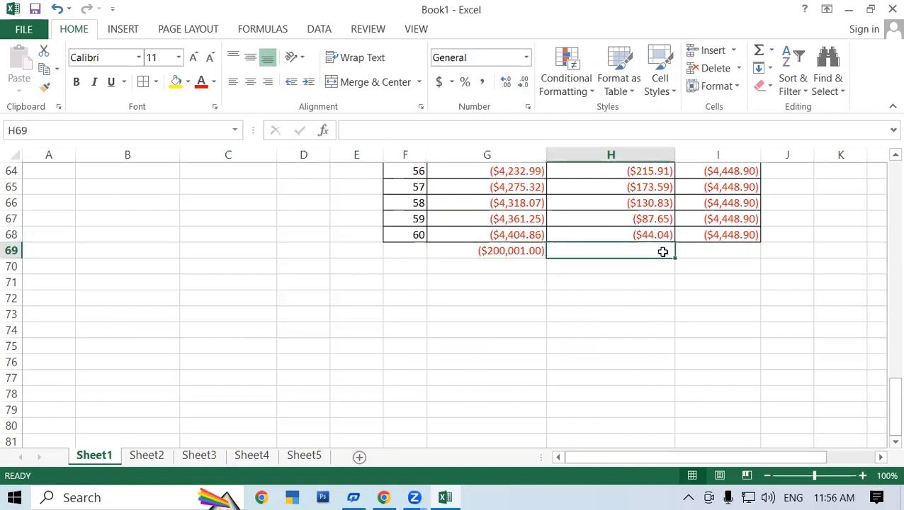
pyautogui.hotkey('alt', '=')
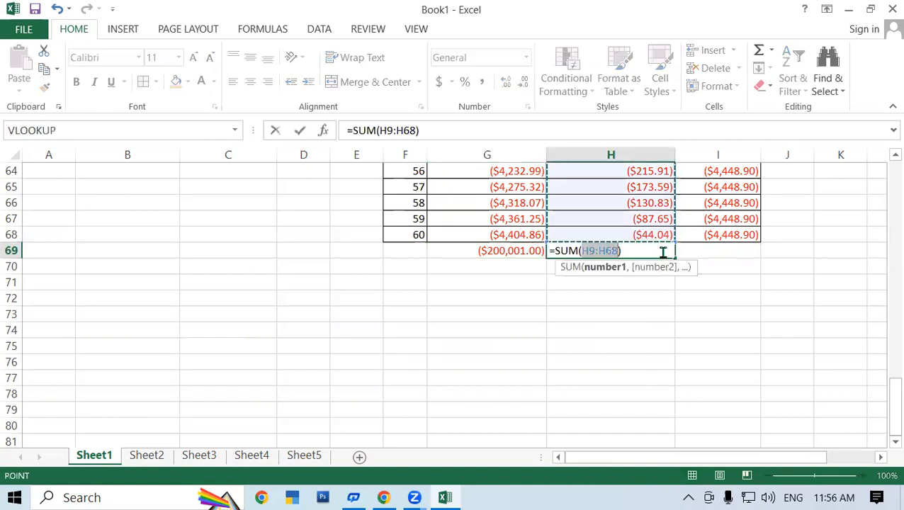
pyautogui.press('Tab')
pyautogui.press('Return')
pyautogui.click(741, 265)
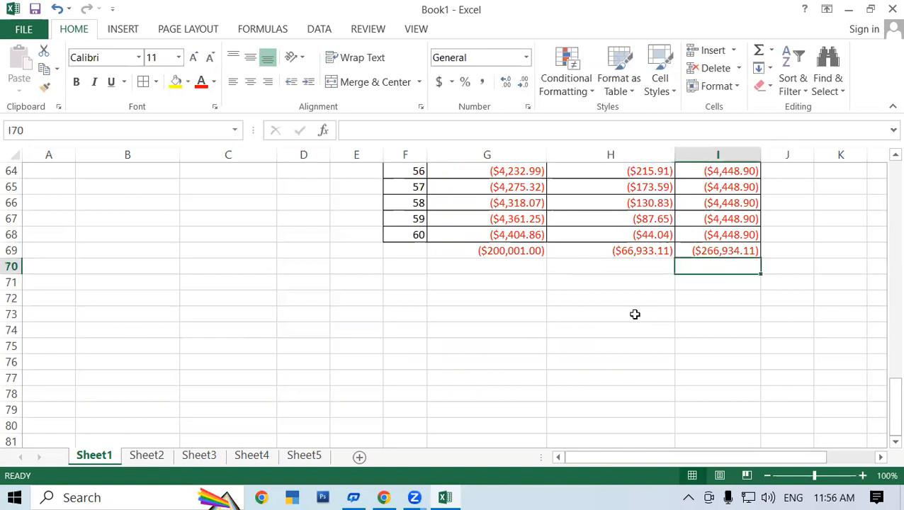
# Make the totals in G69:I69 bold at font size 16 and widen column I to fit them.
pyautogui.scroll(1, 566, 325)
pyautogui.moveTo(481, 300); pyautogui.dragTo(715, 298)
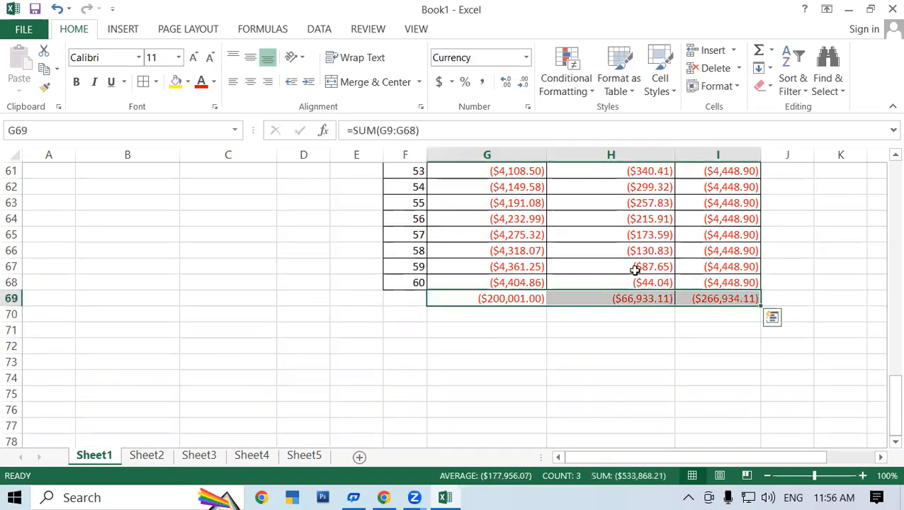
pyautogui.click(76, 81)
pyautogui.hotkey('ctrl', 'shift', '.')
pyautogui.hotkey('ctrl', 'shift', '.')
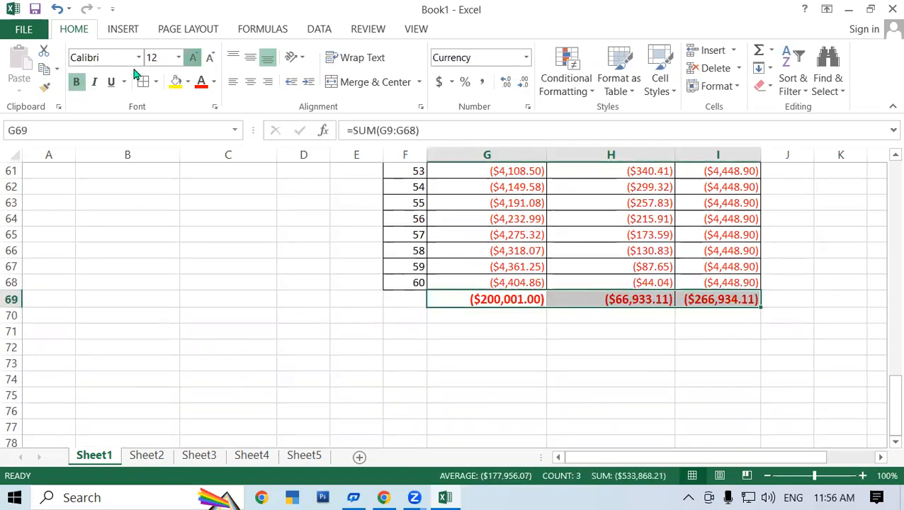
pyautogui.hotkey('ctrl', 'shift', '.')
pyautogui.moveTo(760, 154); pyautogui.dragTo(796, 155)
pyautogui.click(726, 347)
# Inspect the principal, interest and overall totals in G69, H69 and I69.
pyautogui.scroll(2, 516, 376)
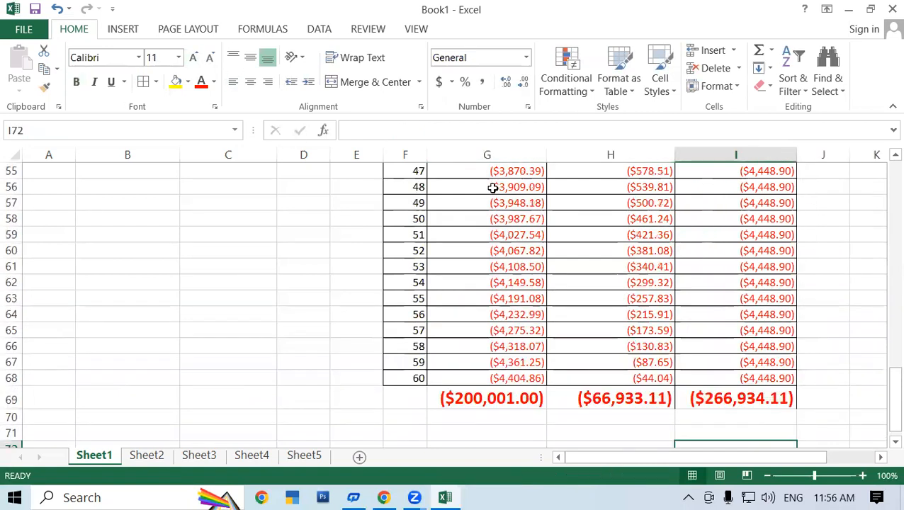
pyautogui.scroll(-1, 525, 348)
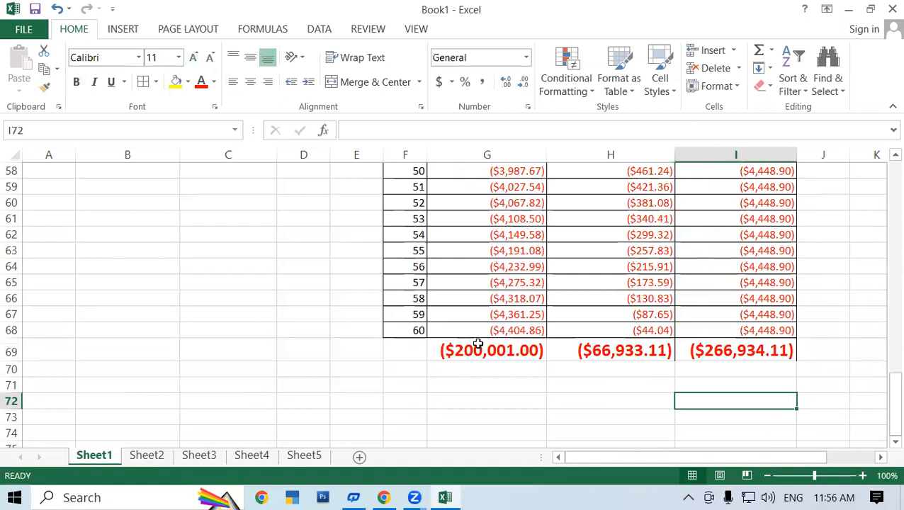
pyautogui.click(484, 347)
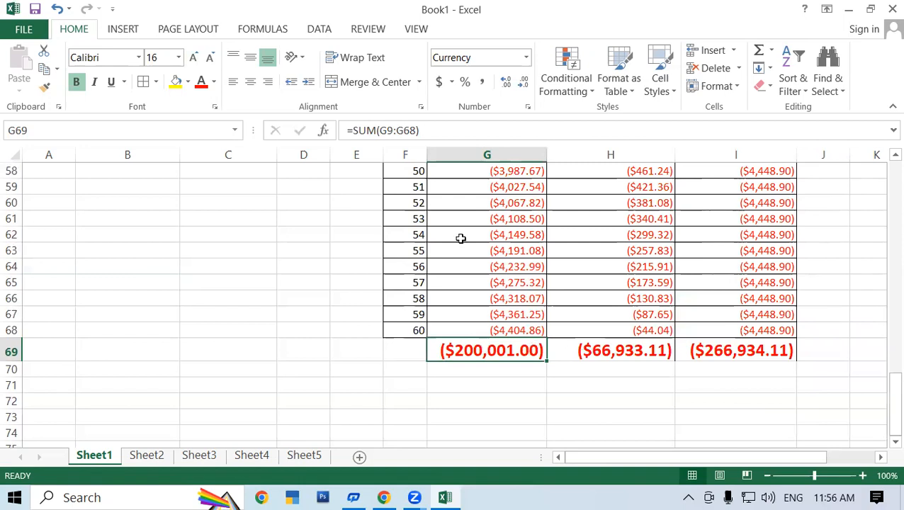
pyautogui.click(592, 351)
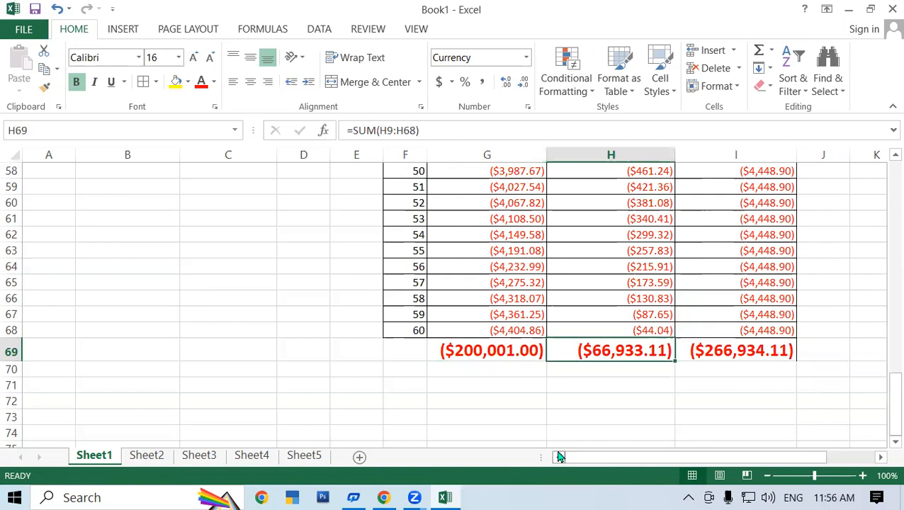
pyautogui.click(713, 350)
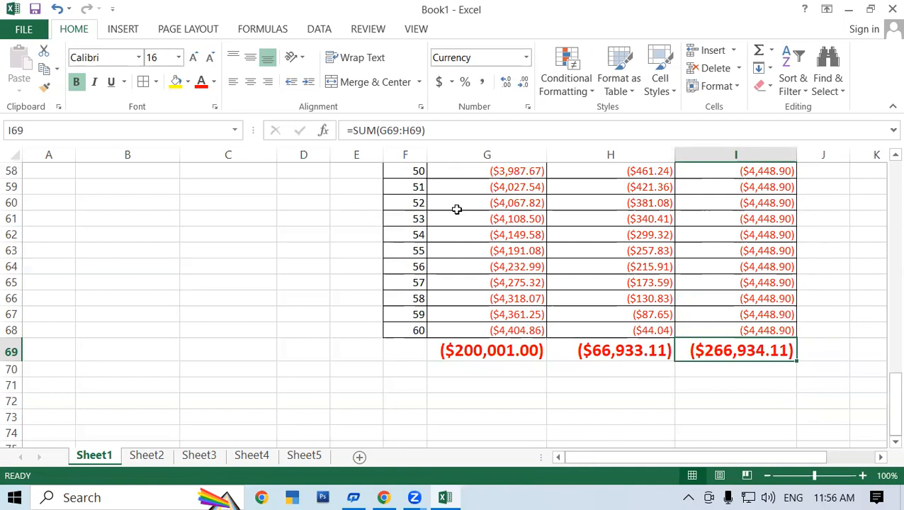
# Calculate the EMI multiplied by the number of months in D12 with =4448.90*60.
pyautogui.moveTo(891, 399); pyautogui.dragTo(884, 177)
pyautogui.scroll(-2, 283, 301)
pyautogui.click(309, 265)
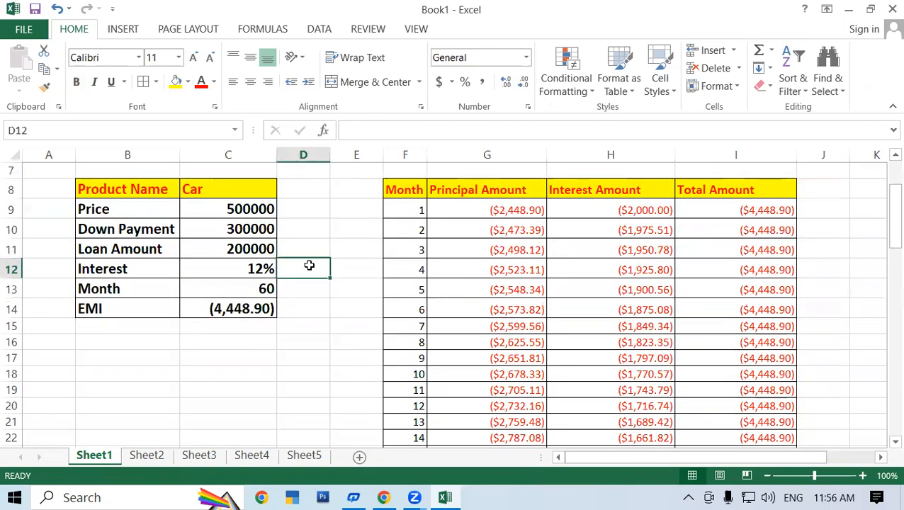
pyautogui.write('=')
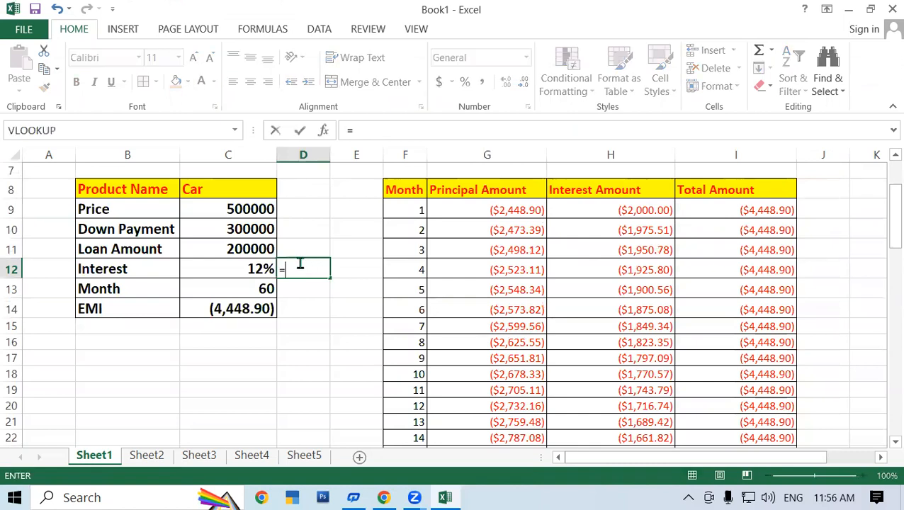
pyautogui.write('4448*90')
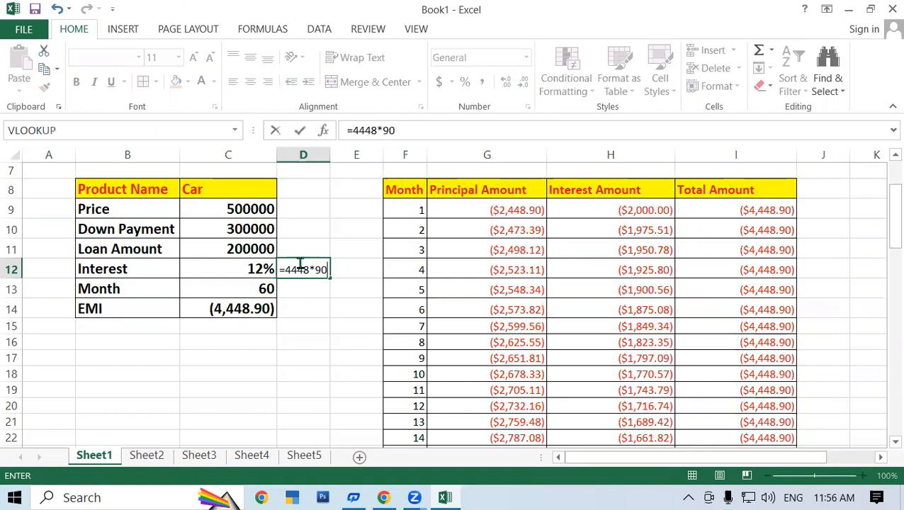
pyautogui.press('BackSpace')
pyautogui.press('BackSpace')
pyautogui.press('BackSpace')
pyautogui.write('.90*')
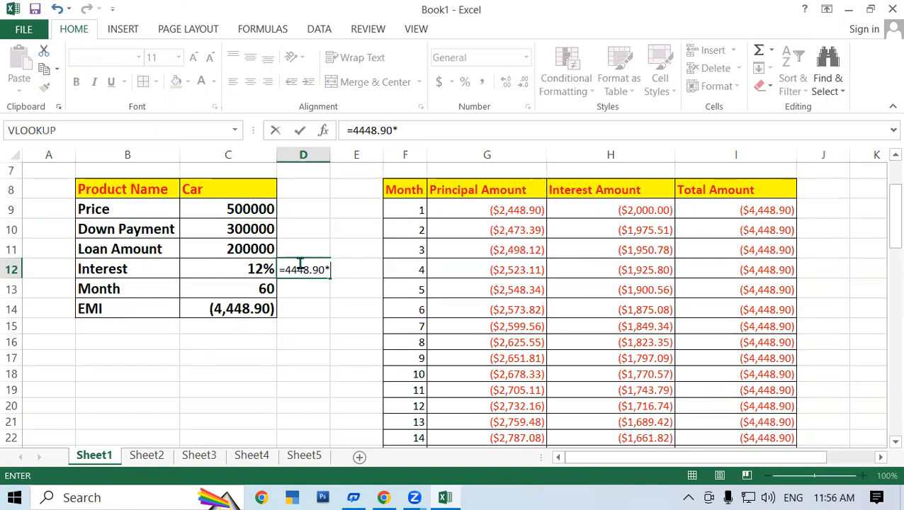
pyautogui.write('60')
pyautogui.press('Return')
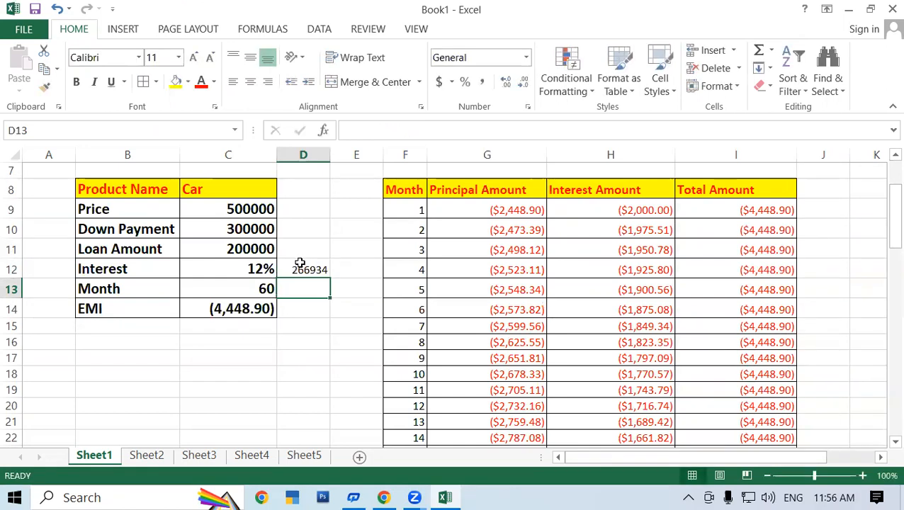
# Make the result in D12 bold and enlarge its font to size 16.
pyautogui.click(306, 273)
pyautogui.hotkey('ctrl', 'shift', '.')
pyautogui.hotkey('ctrl', 'shift', '.')
pyautogui.hotkey('ctrl', 'shift', '.')
# Compare the schedule's overall total in I69 with the EMI product in D12.
pyautogui.scroll(-14, 768, 316)
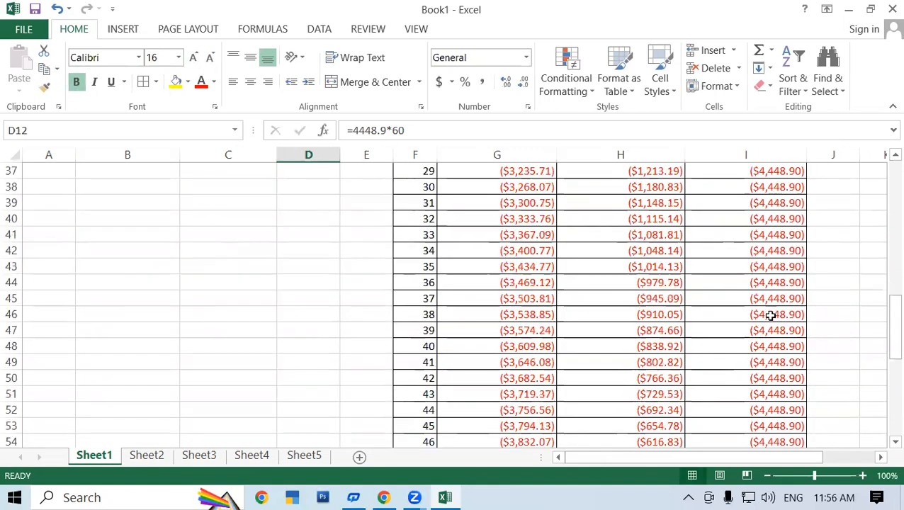
pyautogui.scroll(-3, 765, 333)
pyautogui.click(752, 352)
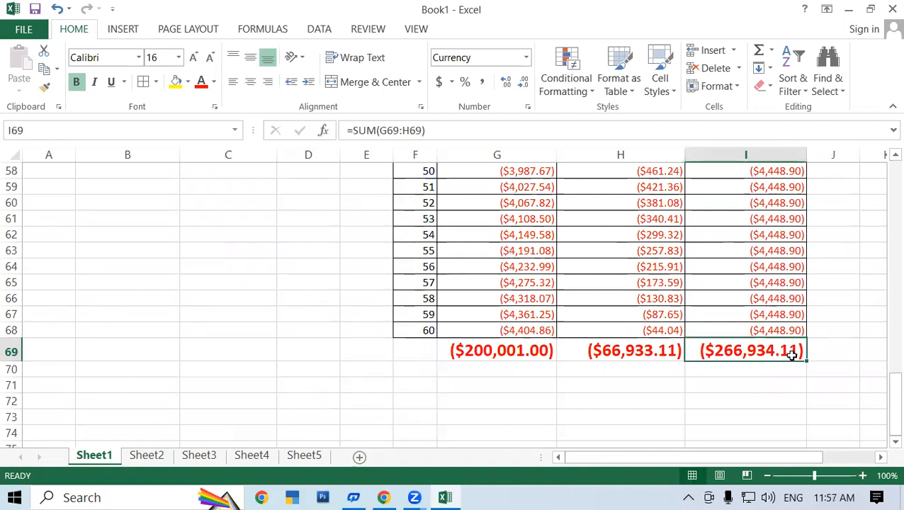
pyautogui.scroll(11, 471, 372)
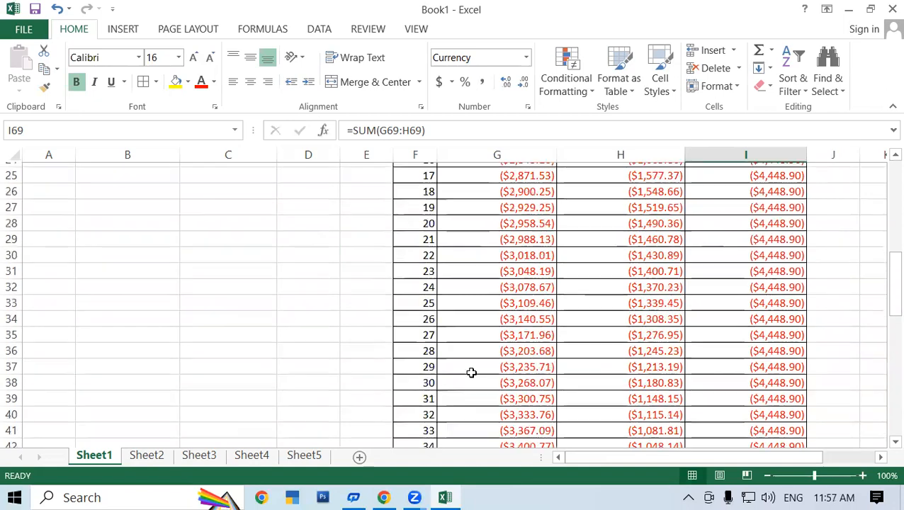
pyautogui.scroll(8, 453, 372)
pyautogui.scroll(-3, 510, 318)
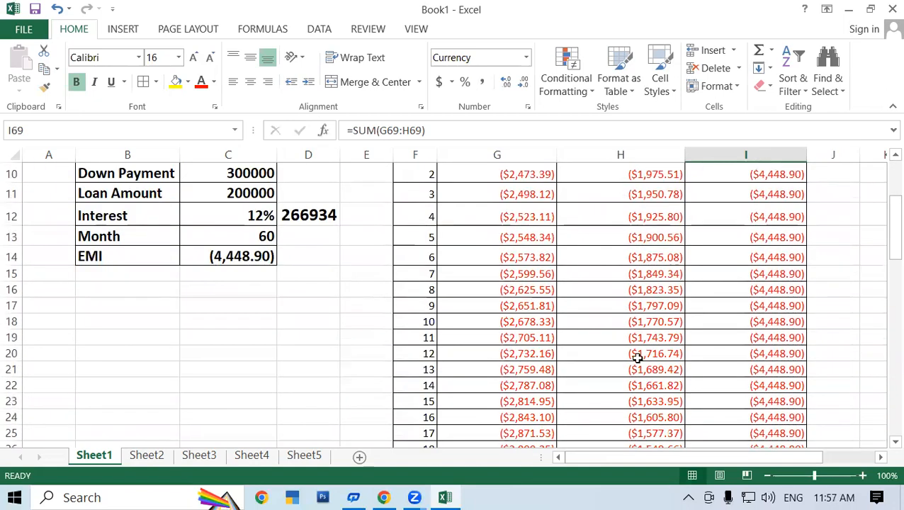
pyautogui.scroll(3, 490, 343)
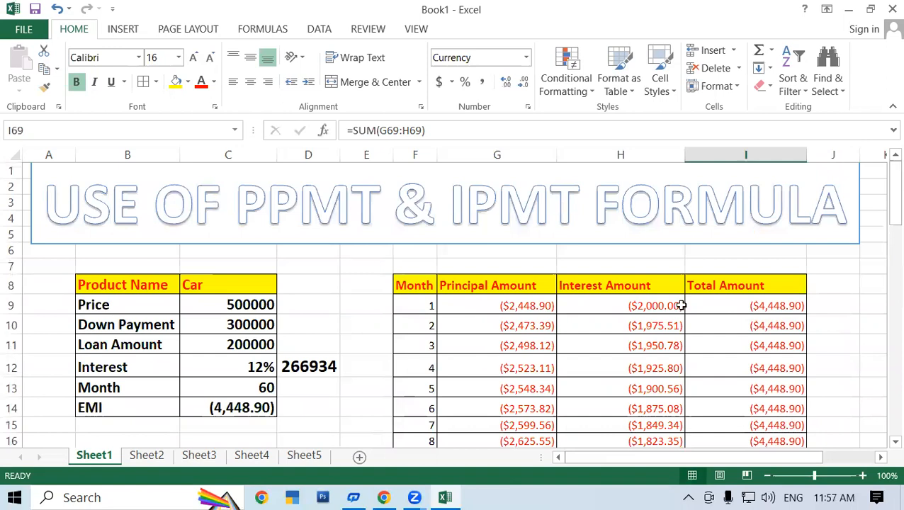